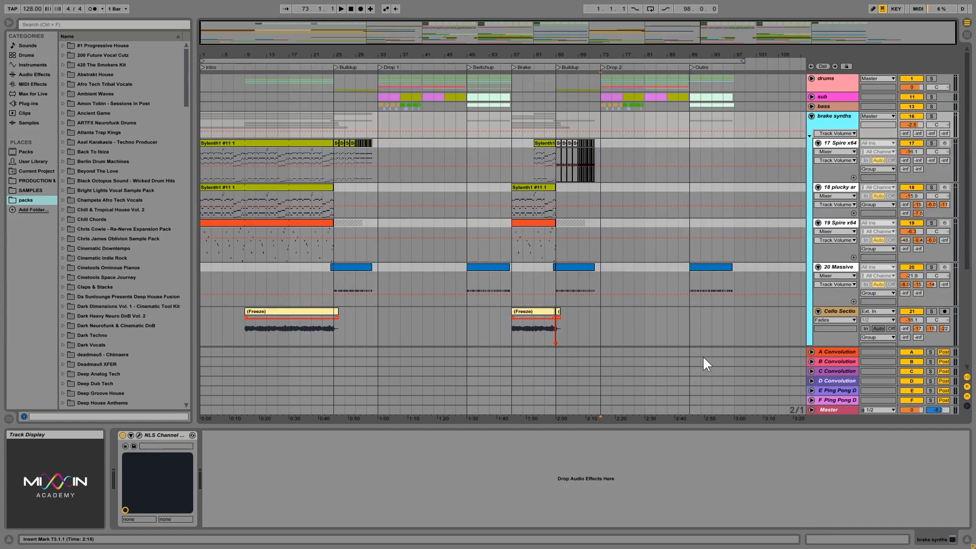
Fold the brake synths group and inspect the two audio effect racks on the drums group.
{"action": "left_click", "coordinate": [811, 116]}
{"action": "left_click", "coordinate": [841, 84]}
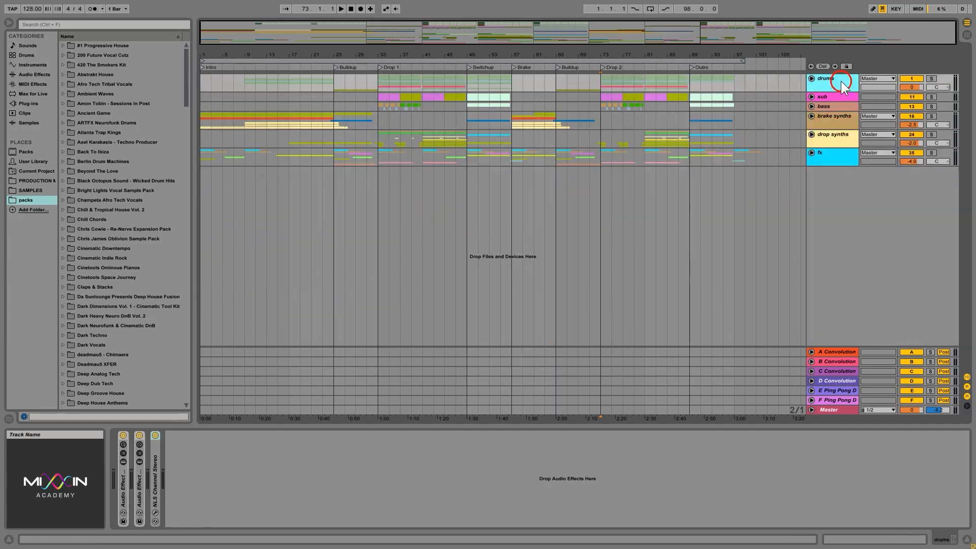
{"action": "double_click", "coordinate": [122, 489]}
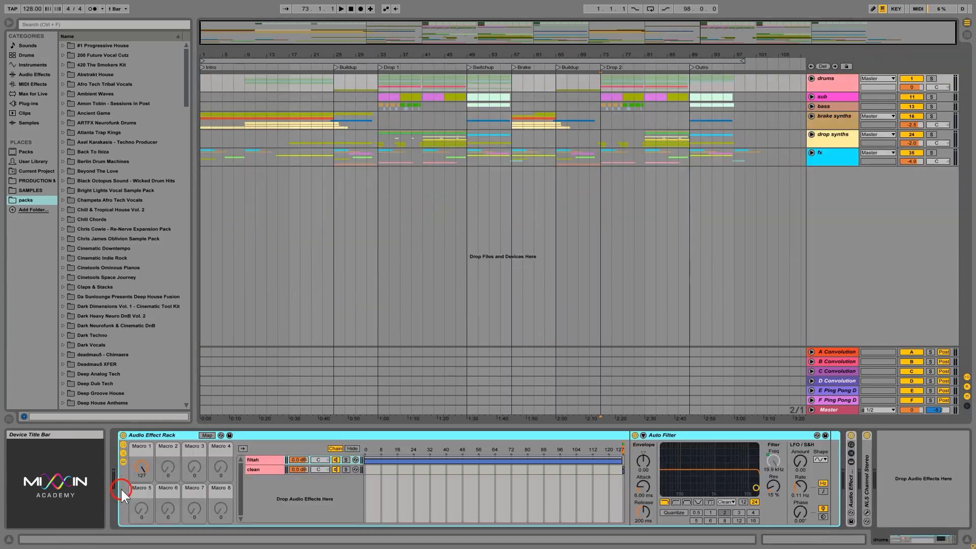
{"action": "double_click", "coordinate": [145, 432]}
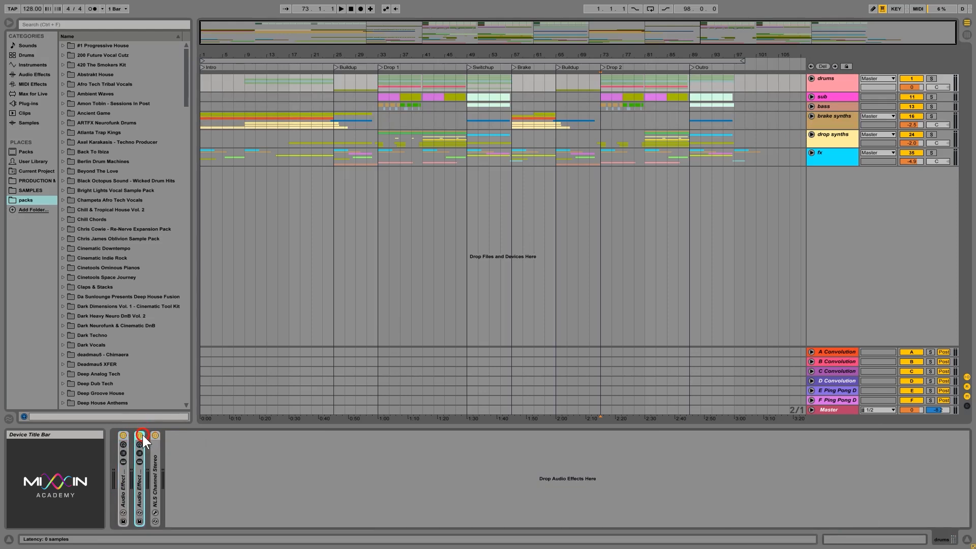
{"action": "double_click", "coordinate": [137, 481]}
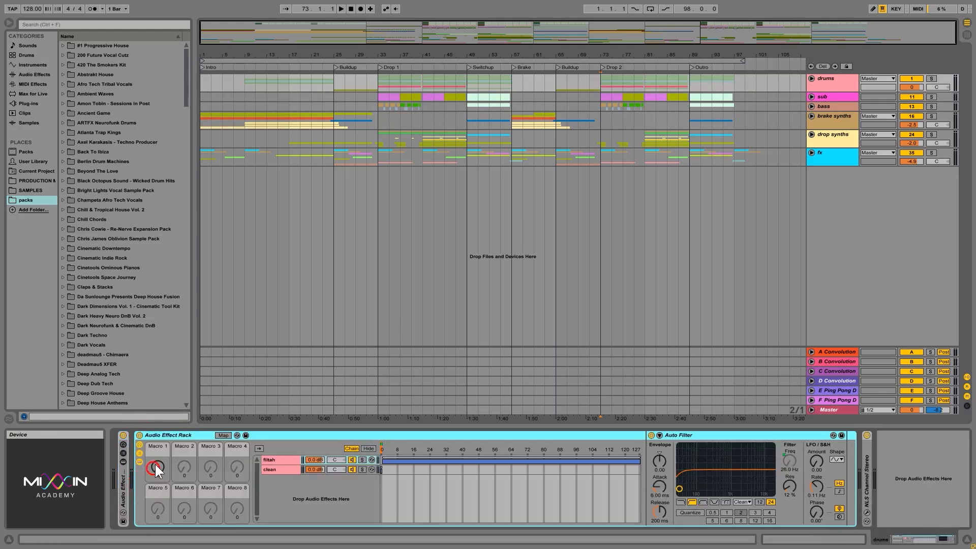
{"action": "double_click", "coordinate": [166, 435]}
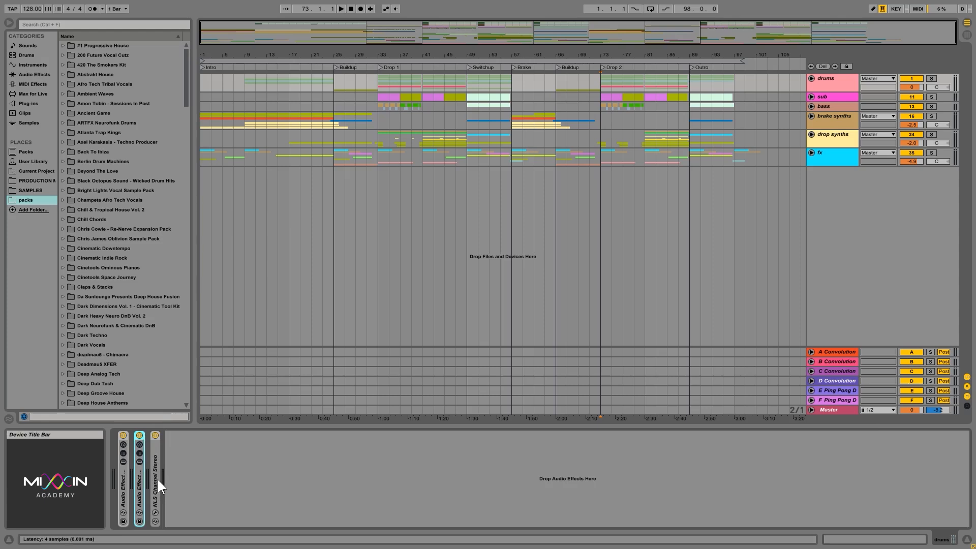
Open the Kramer Tape plug-in of the sub group and place its window clear of the device chain.
{"action": "left_click", "coordinate": [834, 97]}
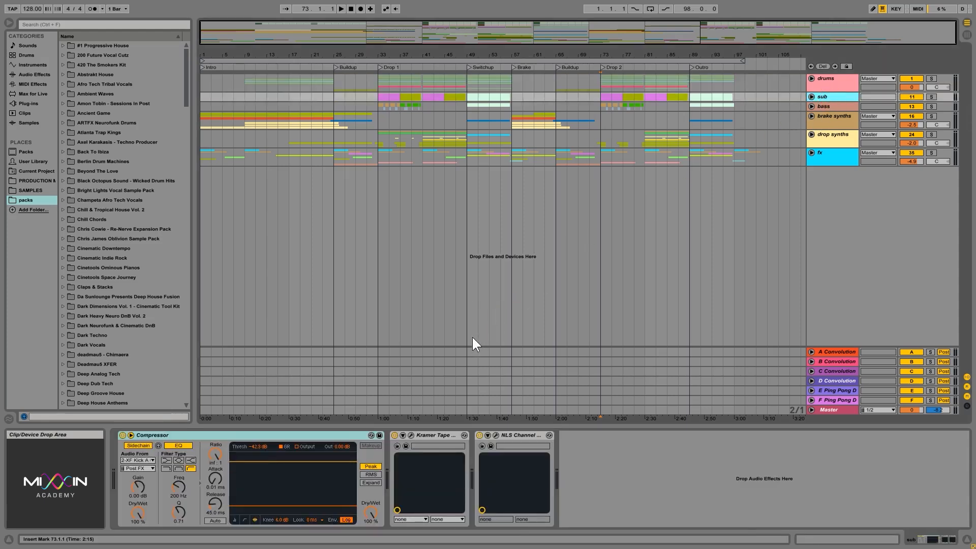
{"action": "left_click", "coordinate": [197, 435]}
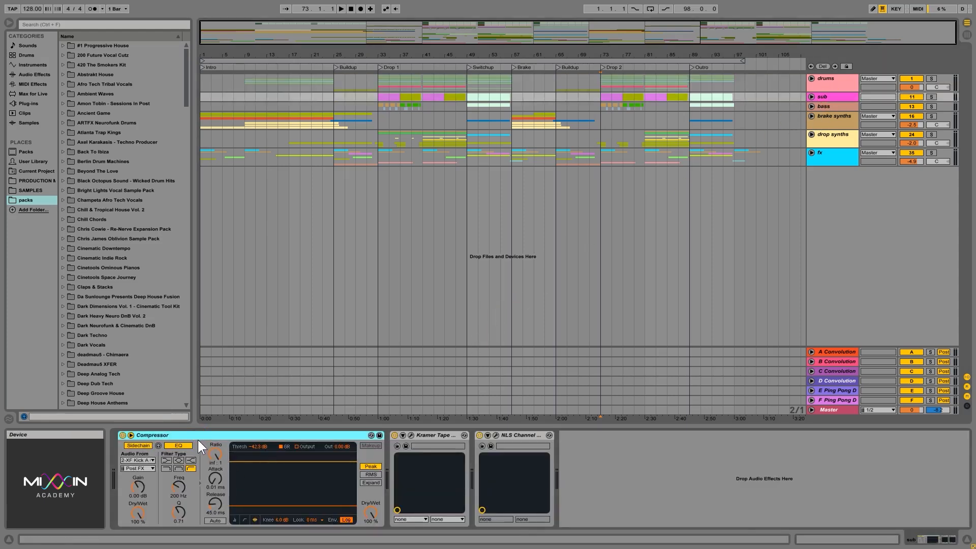
{"action": "left_click", "coordinate": [410, 435]}
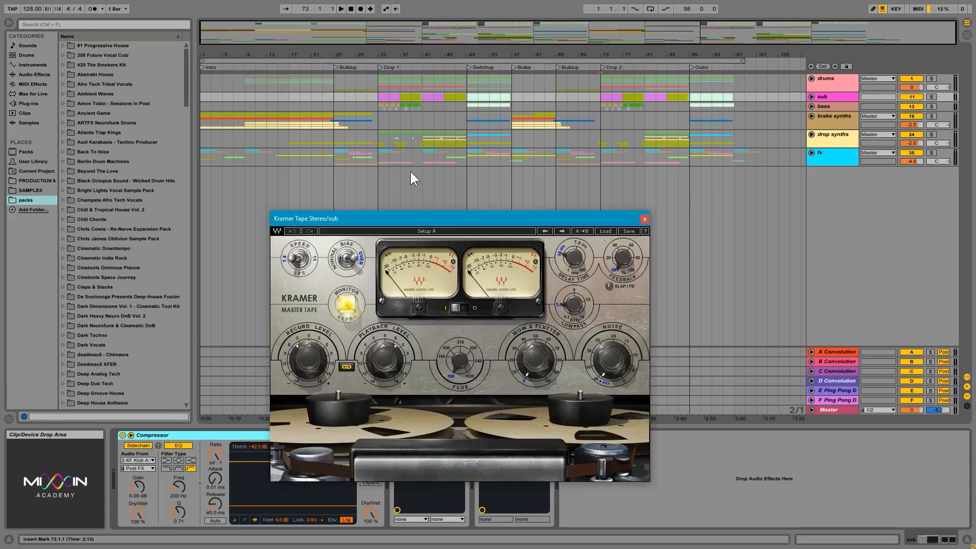
{"action": "left_click_drag", "start_coordinate": [413, 216], "coordinate": [421, 110]}
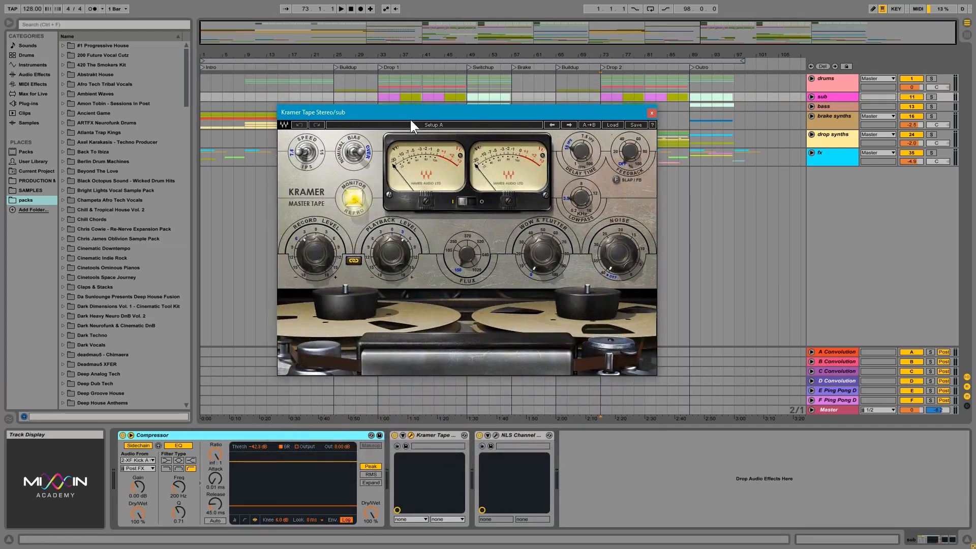
{"action": "left_click_drag", "start_coordinate": [398, 112], "coordinate": [413, 112]}
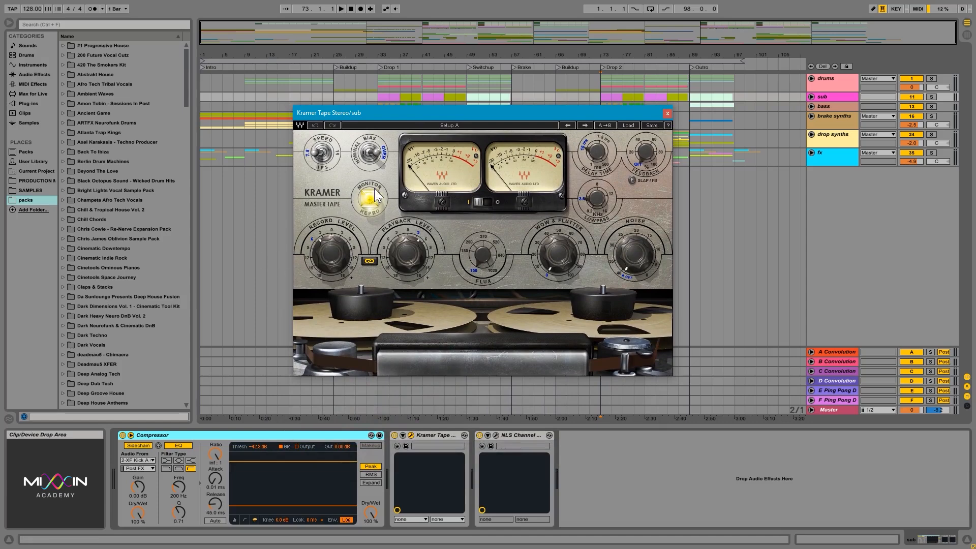
{"action": "left_click", "coordinate": [419, 435]}
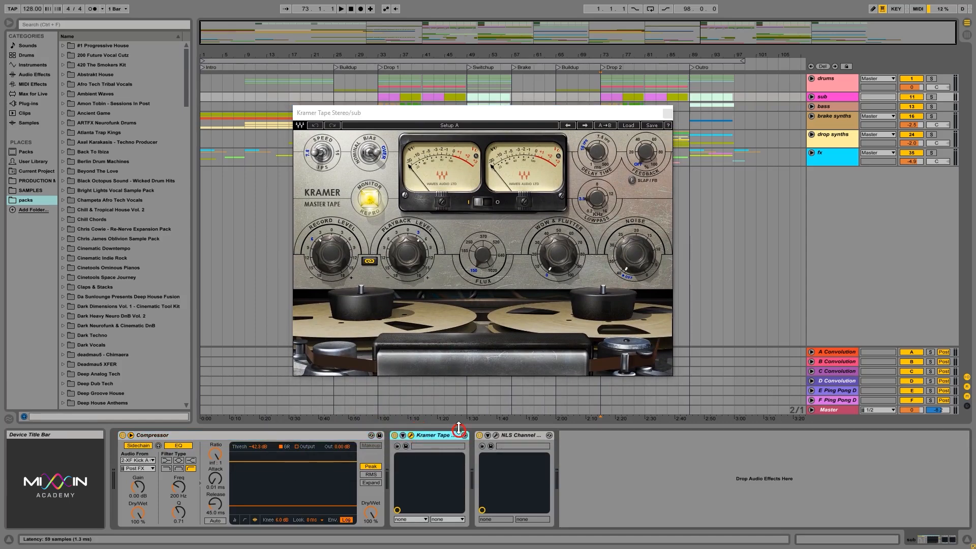
Try out the Record Level knob of Kramer Tape on the sub group.
{"action": "left_click_drag", "start_coordinate": [331, 255], "coordinate": [330, 266]}
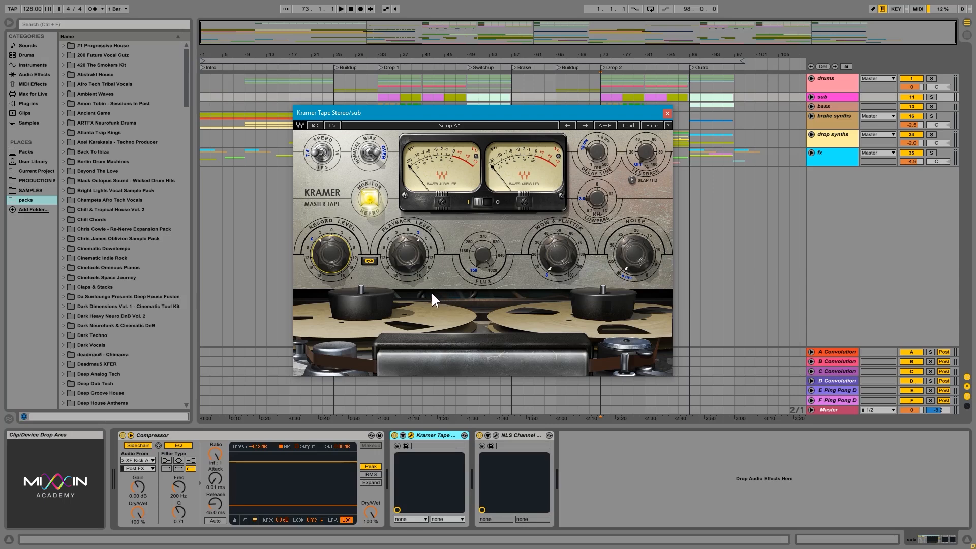
{"action": "left_click_drag", "start_coordinate": [335, 255], "coordinate": [354, 262]}
{"action": "left_click_drag", "start_coordinate": [533, 114], "coordinate": [566, 107]}
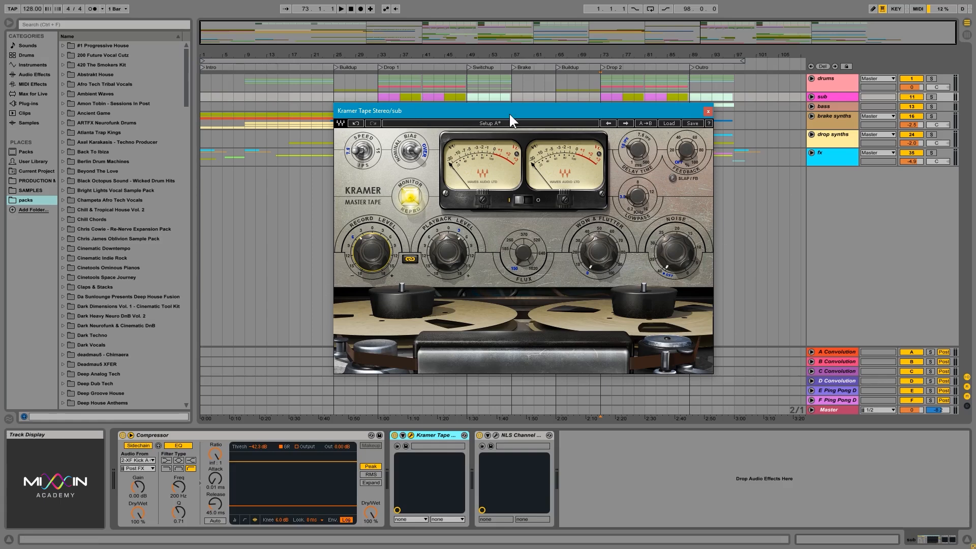
{"action": "left_click_drag", "start_coordinate": [515, 110], "coordinate": [559, 118]}
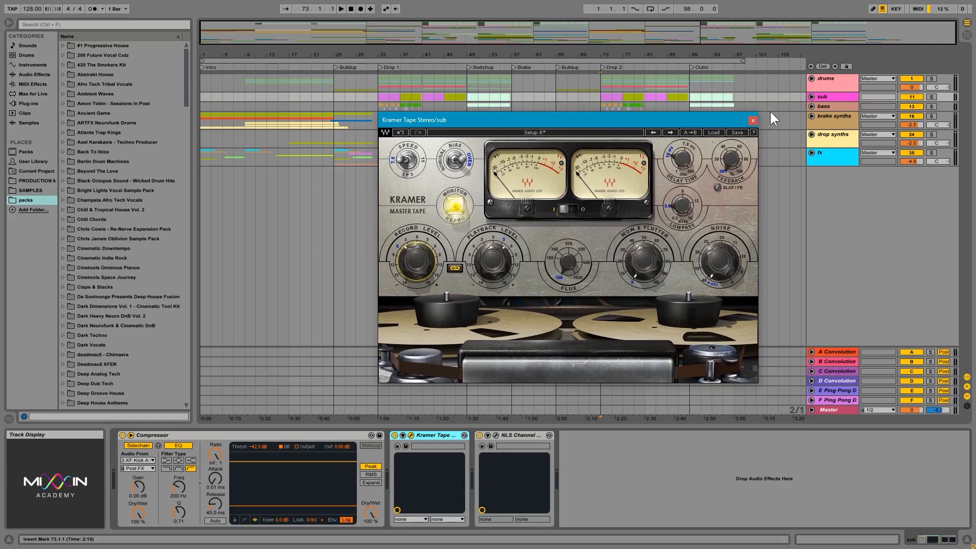
Unfold the sub group and select the sub track inside it to show its device chain.
{"action": "left_click", "coordinate": [811, 96]}
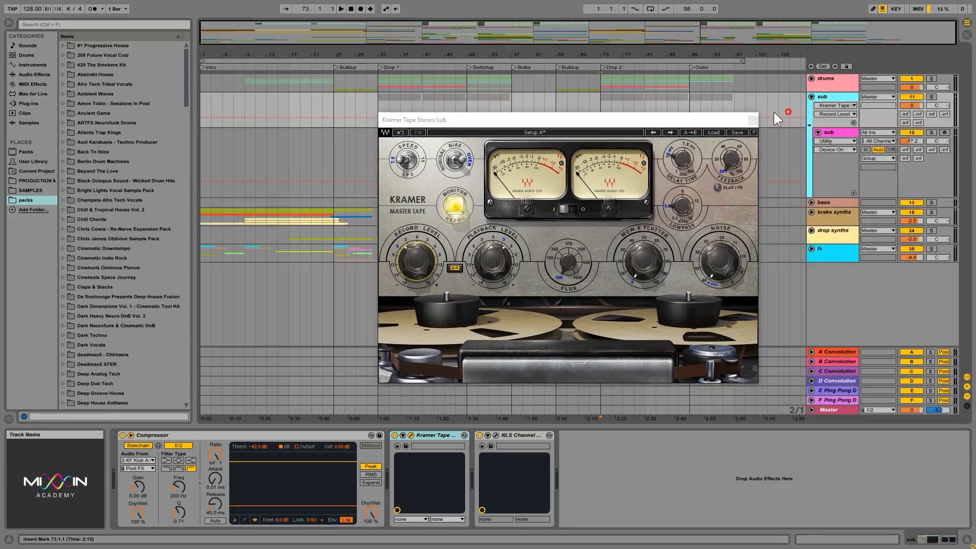
{"action": "left_click_drag", "start_coordinate": [732, 120], "coordinate": [762, 238]}
{"action": "left_click", "coordinate": [839, 132]}
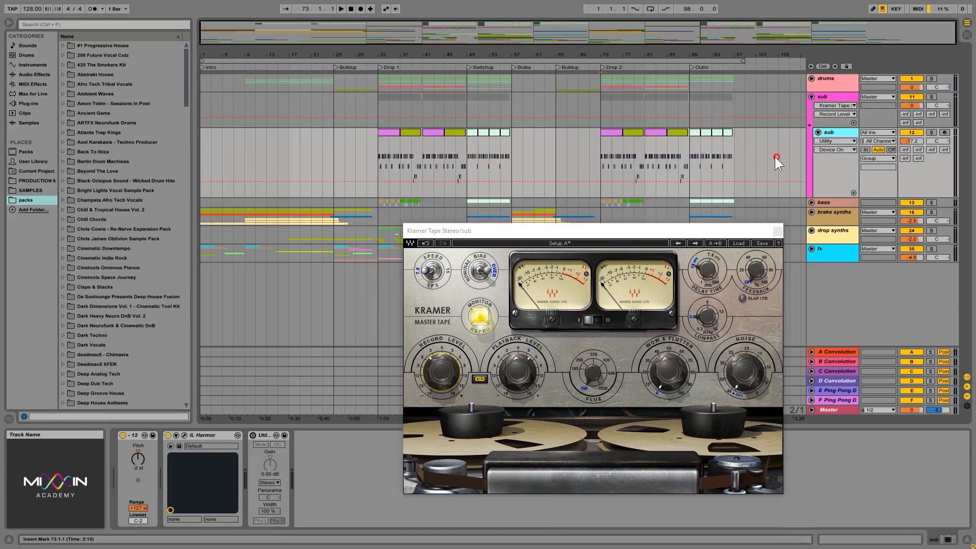
{"action": "left_click_drag", "start_coordinate": [611, 232], "coordinate": [542, 126]}
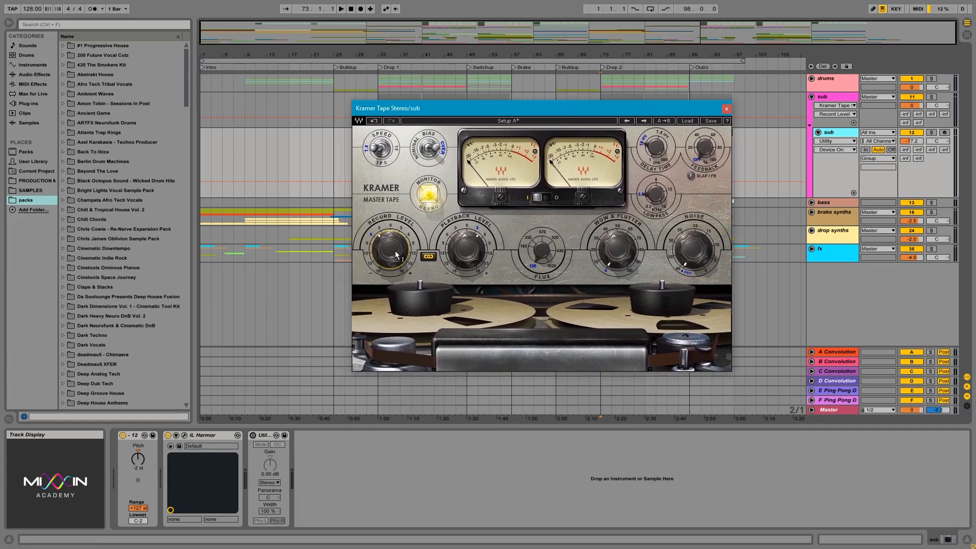
{"action": "mouse_move", "coordinate": [394, 251]}
{"action": "left_click_drag", "start_coordinate": [480, 103], "coordinate": [545, 199]}
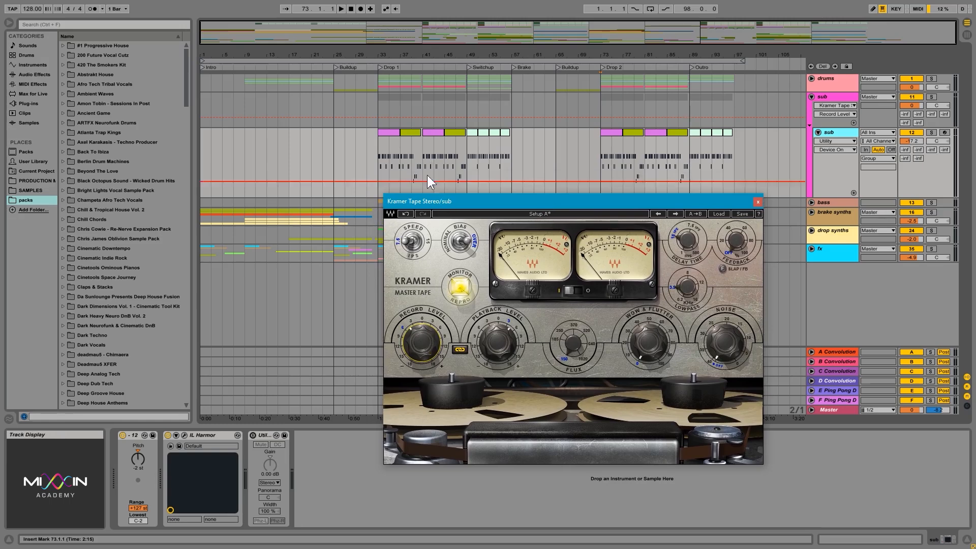
{"action": "mouse_move", "coordinate": [481, 202]}
{"action": "left_mouse_down"}
{"action": "mouse_move", "coordinate": [505, 206]}
{"action": "mouse_move", "coordinate": [492, 205]}
{"action": "left_mouse_up"}
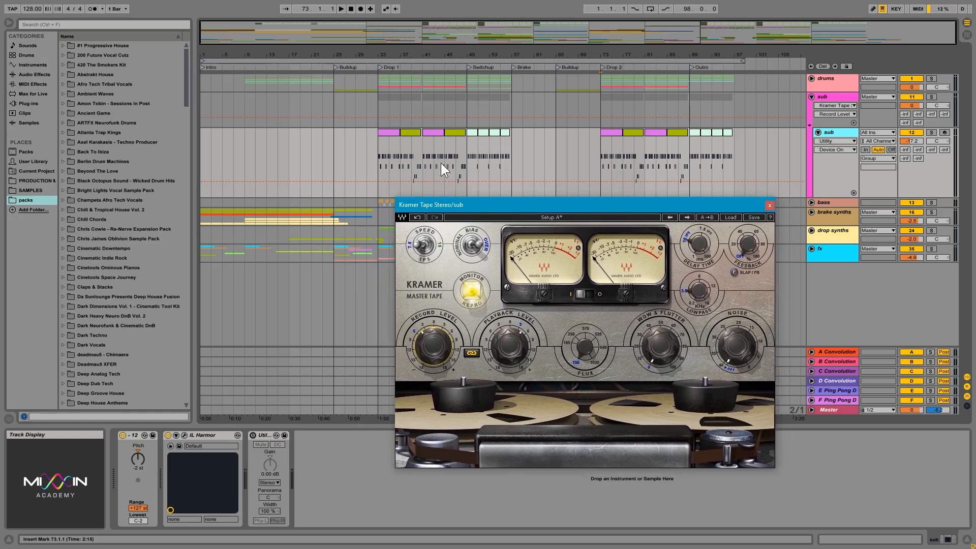
{"action": "left_click_drag", "start_coordinate": [560, 203], "coordinate": [515, 125]}
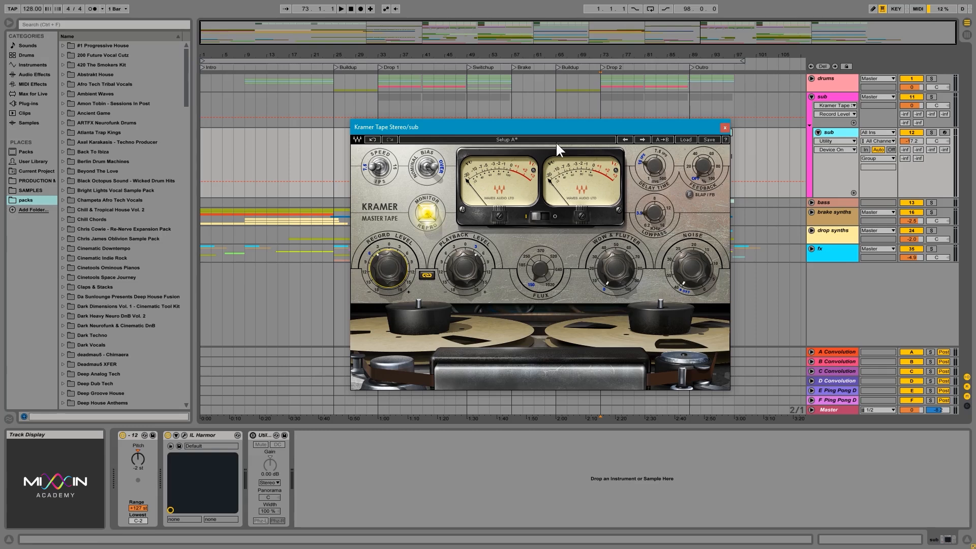
{"action": "left_click_drag", "start_coordinate": [559, 127], "coordinate": [541, 165]}
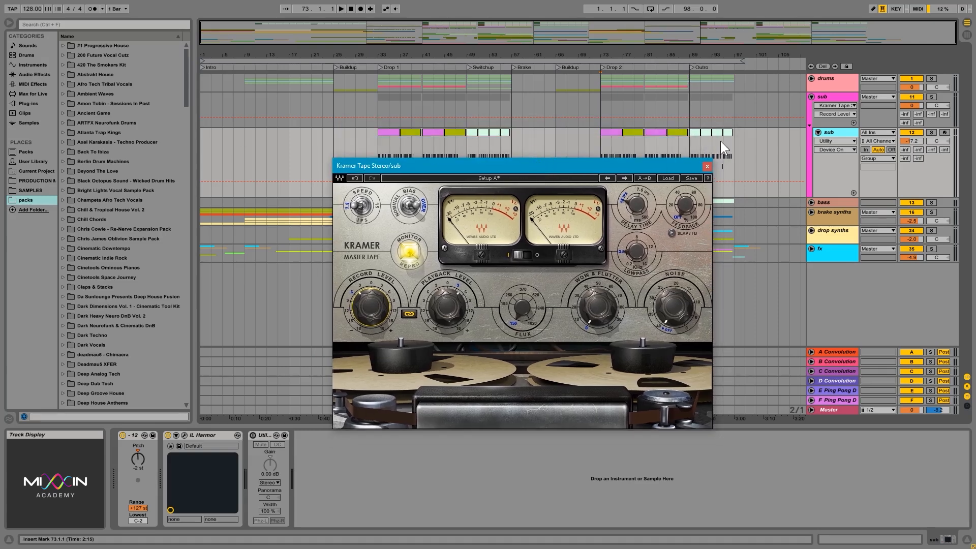
Set playback to start at bar 33 on Drop 1, audition it and solo the sub group.
{"action": "left_click", "coordinate": [838, 114]}
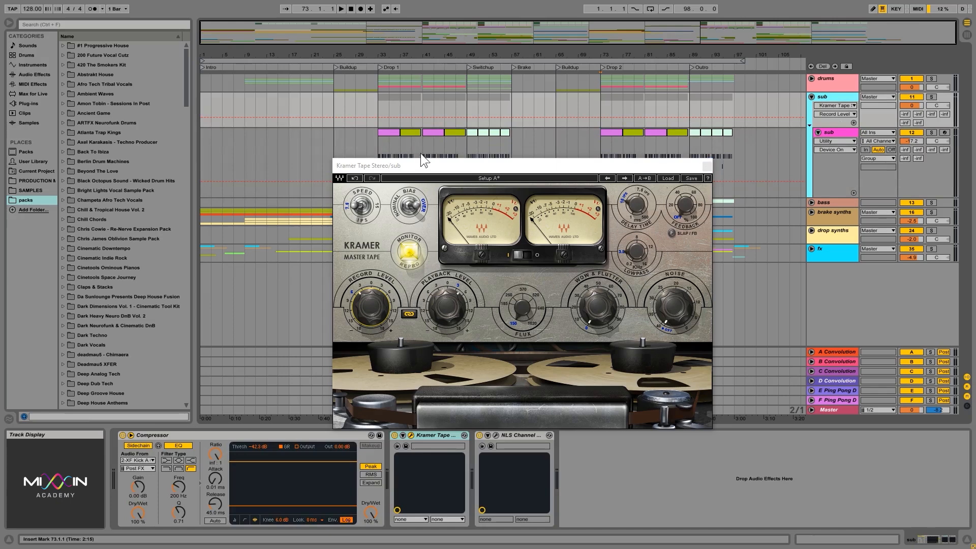
{"action": "left_click", "coordinate": [377, 149]}
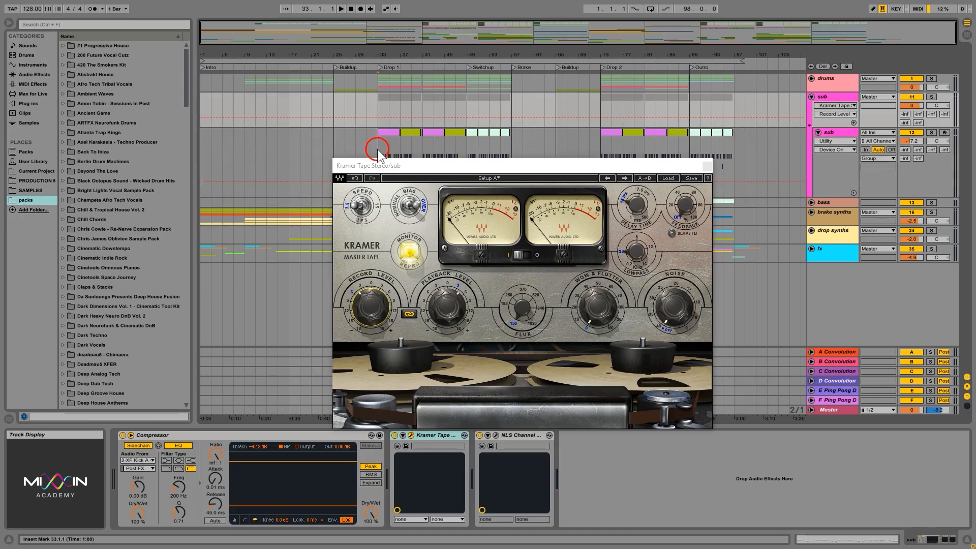
{"action": "left_click_drag", "start_coordinate": [421, 169], "coordinate": [431, 172]}
{"action": "key", "text": "space"}
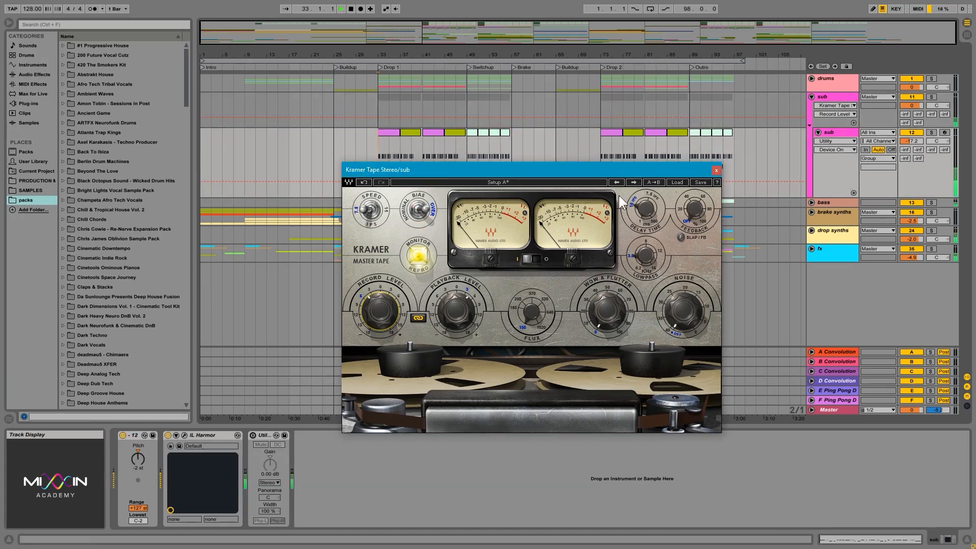
{"action": "key", "text": "space"}
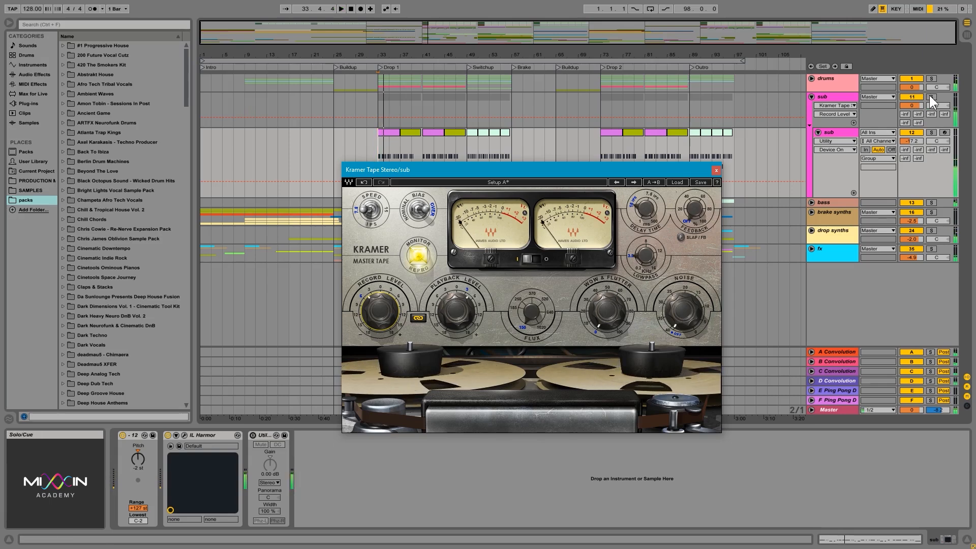
{"action": "left_click", "coordinate": [932, 97]}
Play the soloed sub group and raise Kramer Tape's Record Level to its maximum.
{"action": "key", "text": "space"}
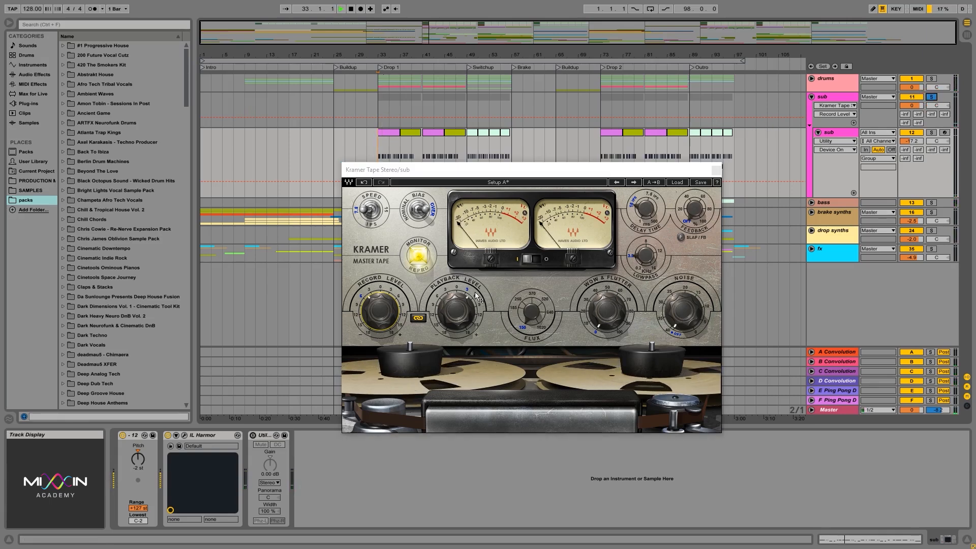
{"action": "left_click", "coordinate": [380, 311]}
{"action": "left_click_drag", "start_coordinate": [382, 308], "coordinate": [382, 251]}
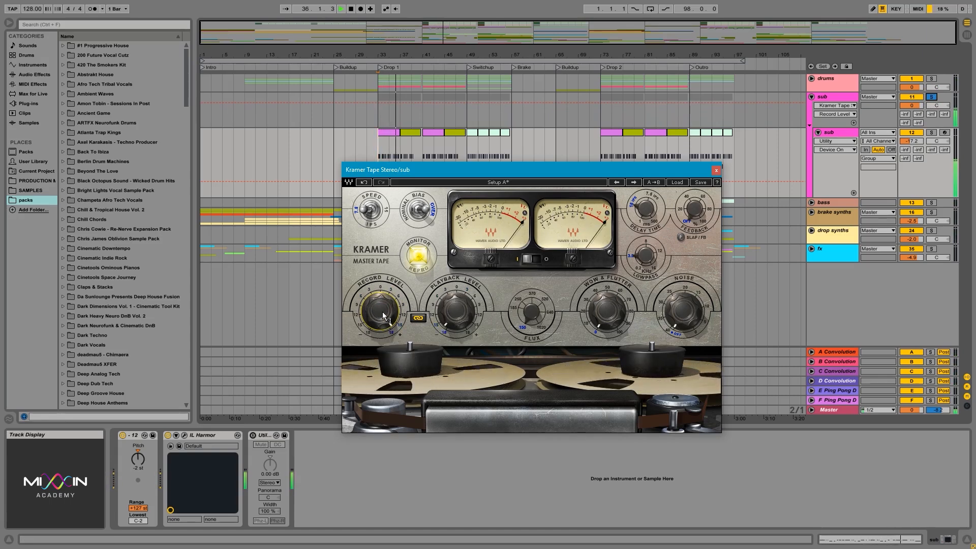
Compare the dry and tape-processed sub during playback by switching the Kramer Tape monitor between Input and Repro, ending on Repro.
{"action": "left_click", "coordinate": [420, 260]}
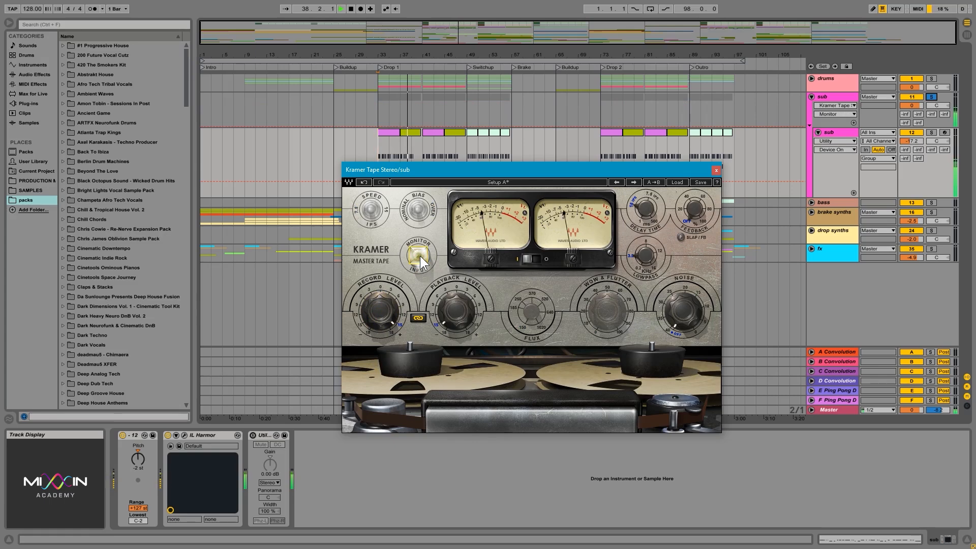
{"action": "left_click", "coordinate": [407, 267]}
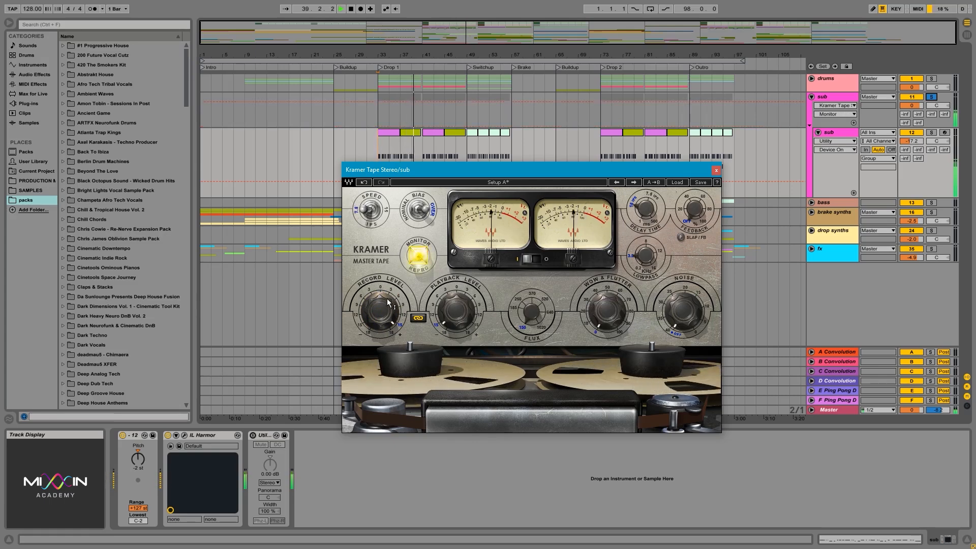
{"action": "mouse_move", "coordinate": [383, 308]}
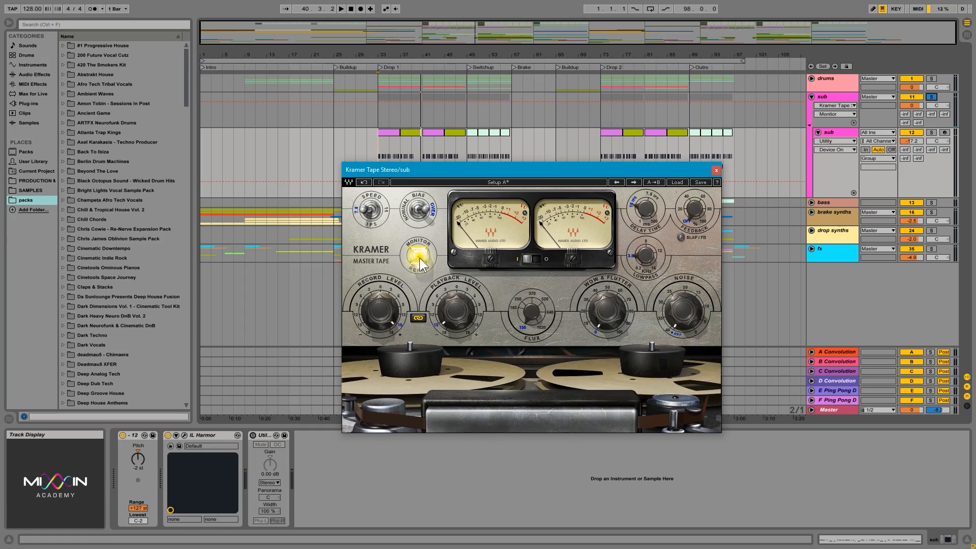
{"action": "key", "text": "space"}
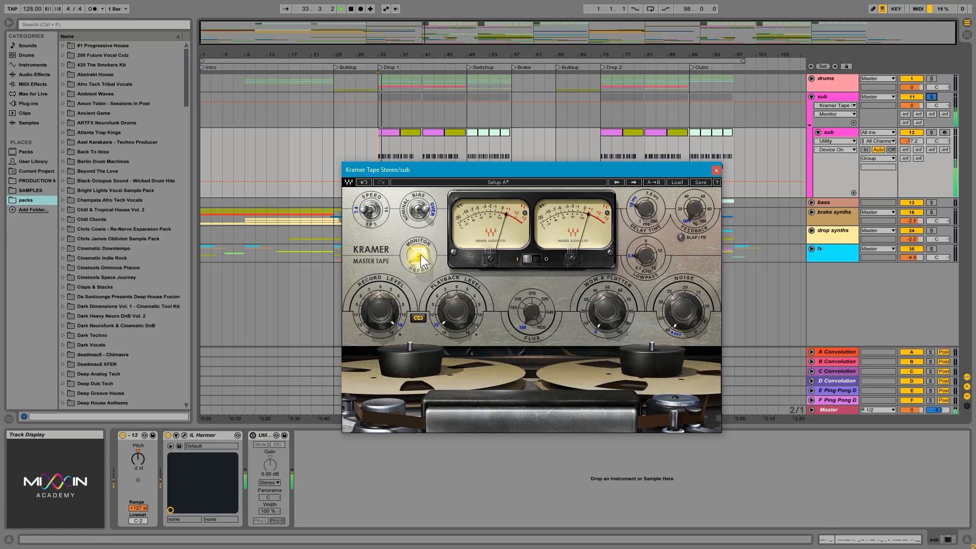
{"action": "left_click", "coordinate": [420, 255]}
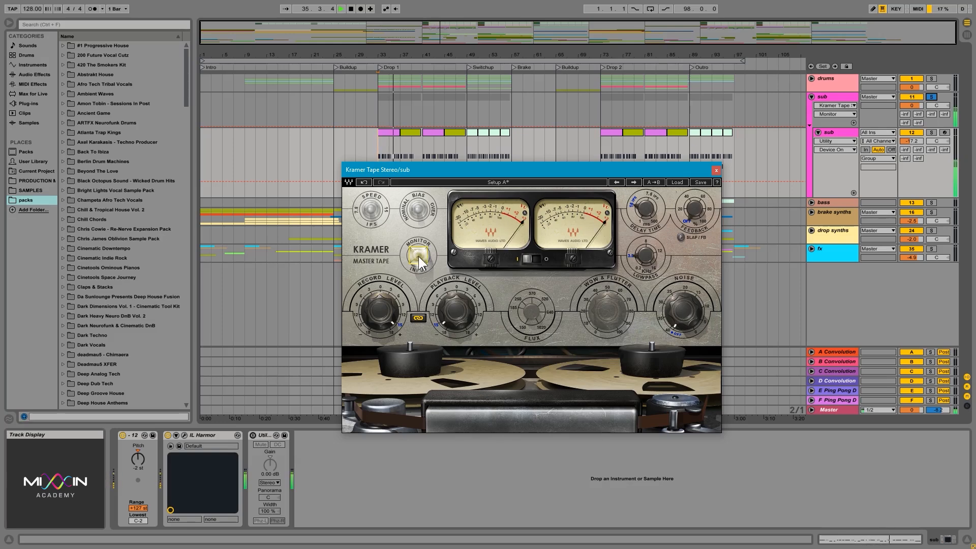
{"action": "left_click", "coordinate": [419, 256]}
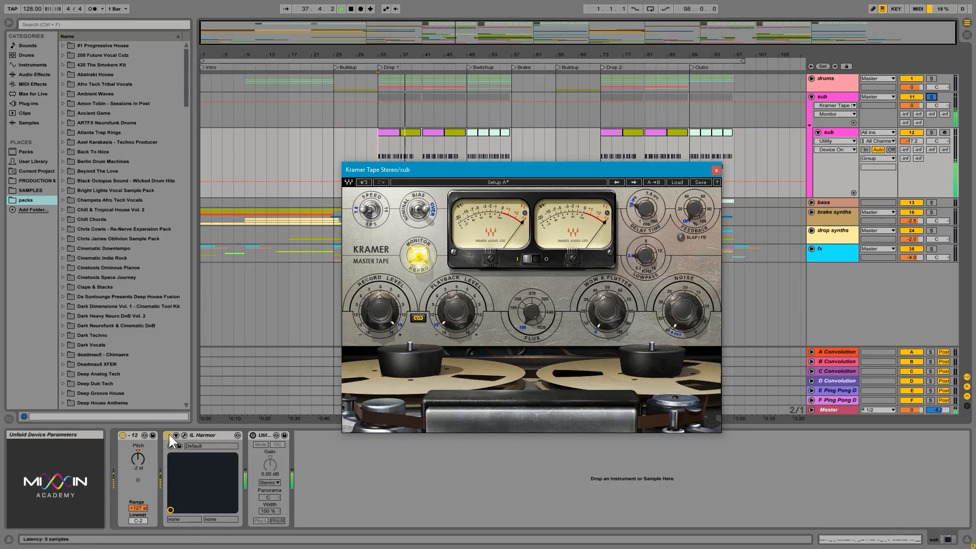
Show the sub group's device chain and move the Kramer Tape window off its sidechain compressor.
{"action": "left_click", "coordinate": [826, 97]}
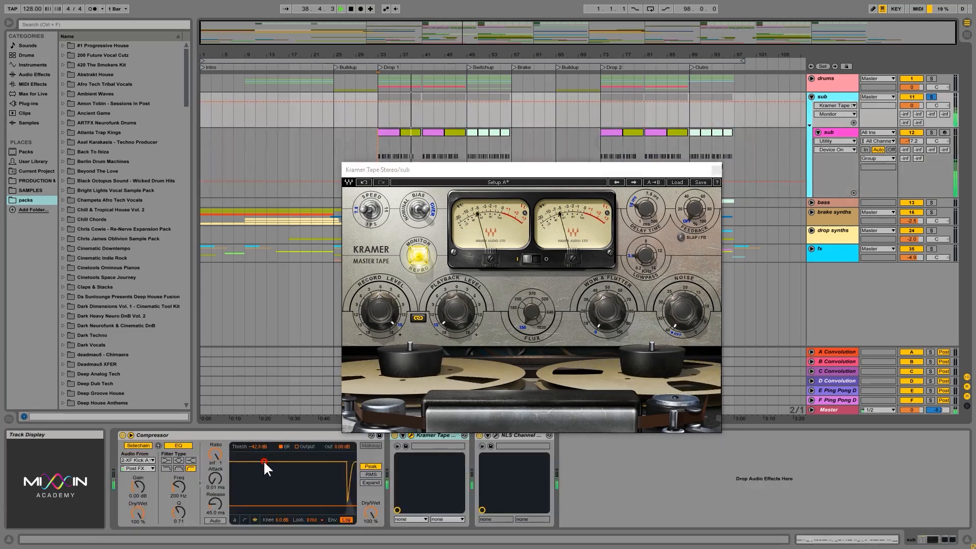
{"action": "left_click_drag", "start_coordinate": [480, 164], "coordinate": [464, 139]}
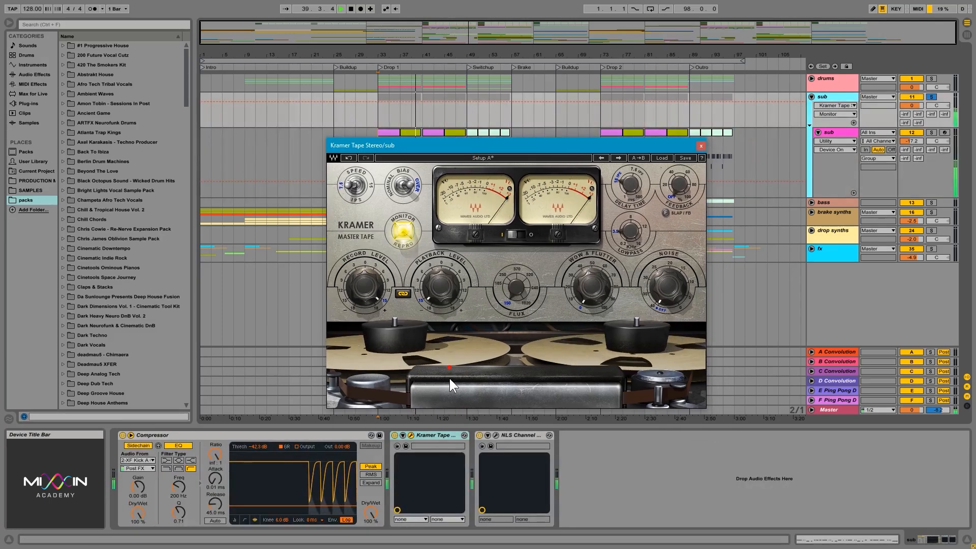
Compare the soloed sub with Kramer Tape bypassed and enabled during playback, leave the device enabled and stop playback.
{"action": "left_click", "coordinate": [392, 435]}
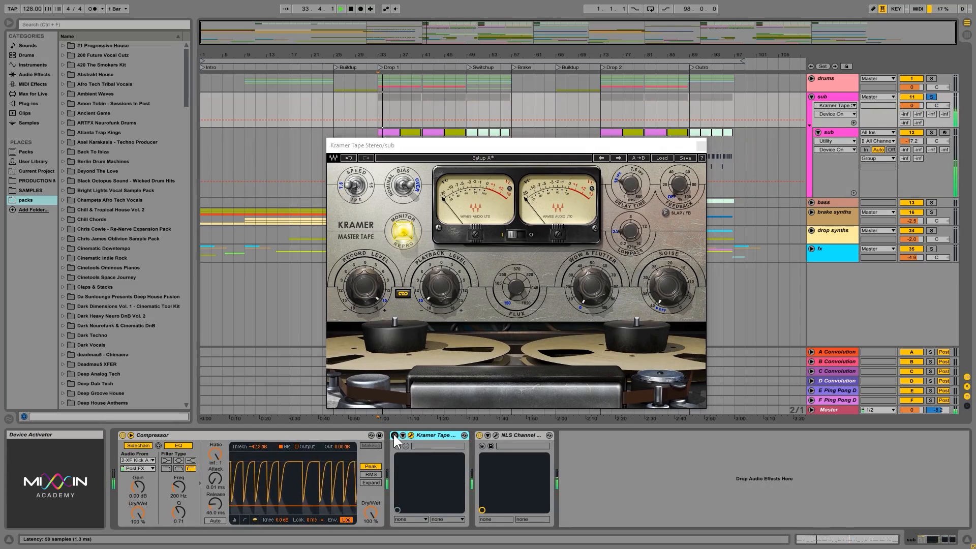
{"action": "left_click", "coordinate": [393, 435]}
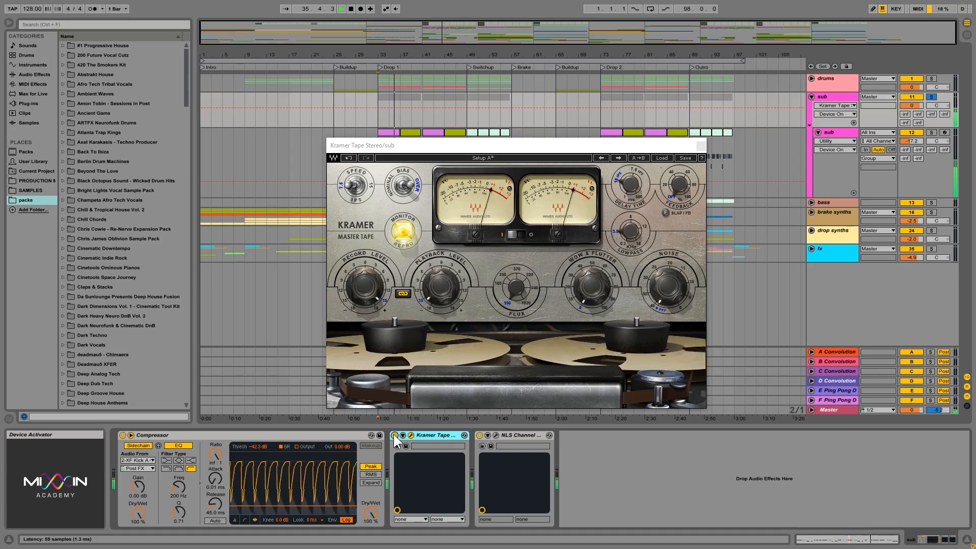
{"action": "left_click", "coordinate": [394, 435]}
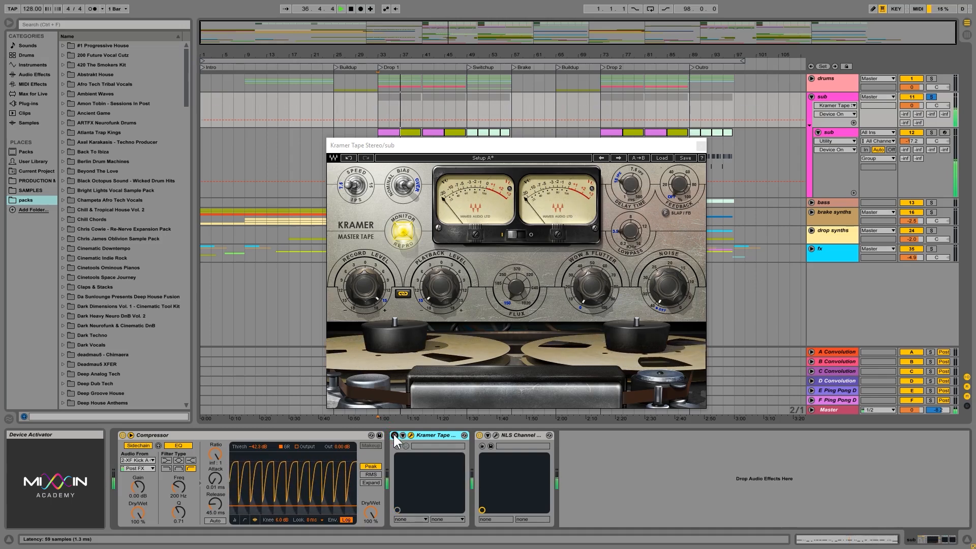
{"action": "left_click", "coordinate": [393, 435]}
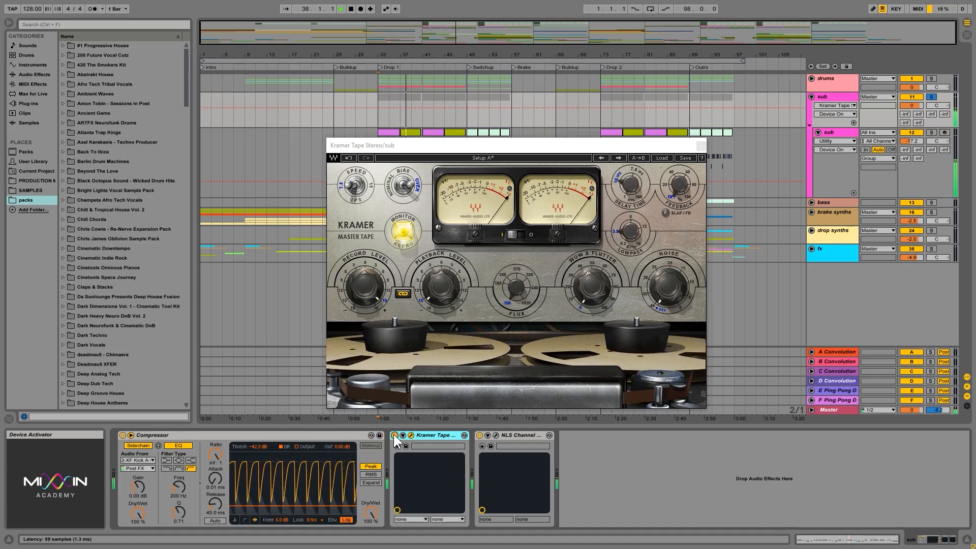
{"action": "key", "text": "space"}
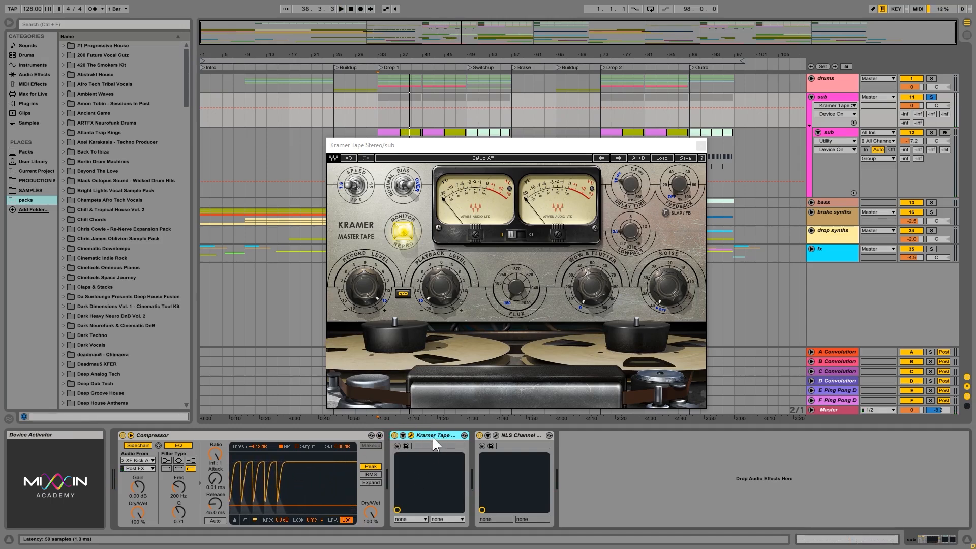
Demonstrate Kramer Tape's monitor switch between Input and Repro with playback stopped, move its window up, and finish on Repro.
{"action": "left_click", "coordinate": [403, 232]}
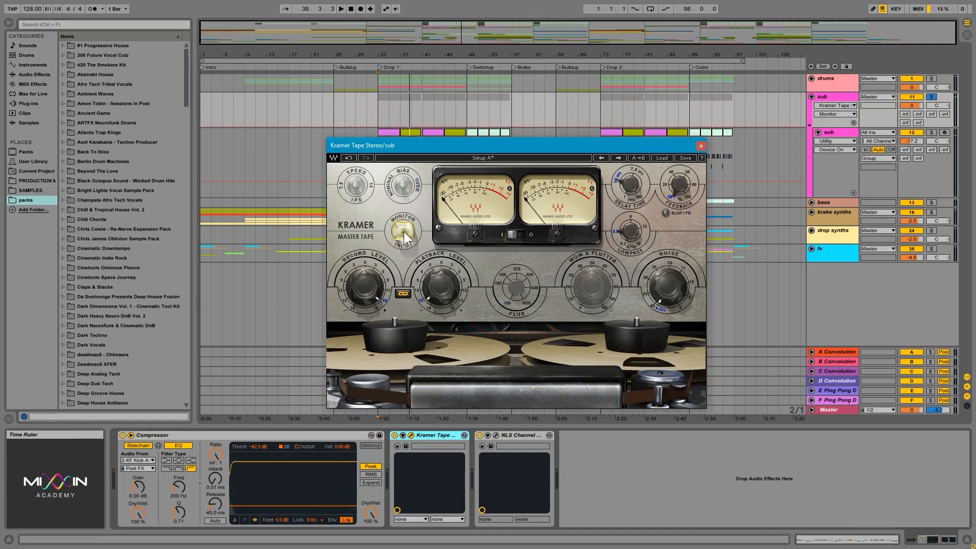
{"action": "left_click", "coordinate": [403, 231]}
{"action": "left_click", "coordinate": [404, 232]}
{"action": "left_click", "coordinate": [402, 239]}
{"action": "left_click", "coordinate": [395, 229]}
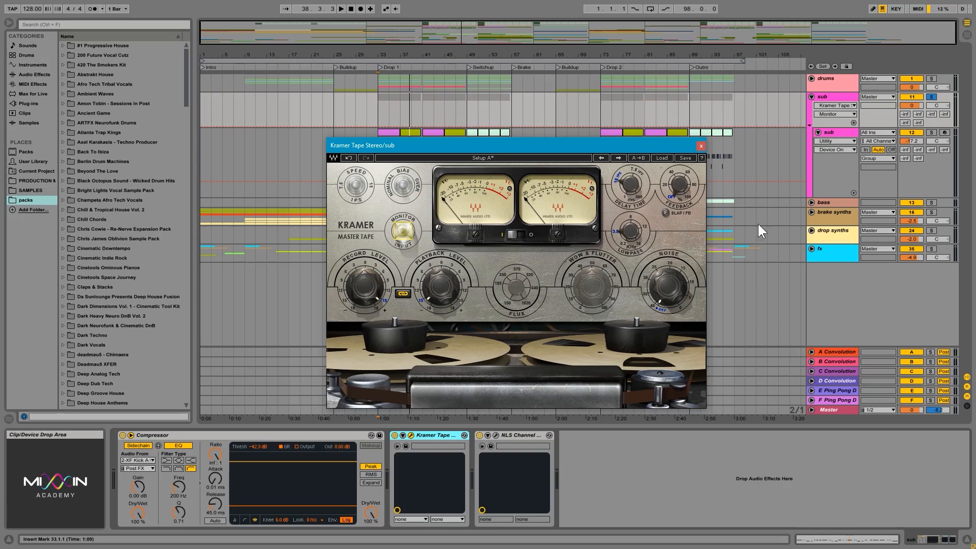
{"action": "left_click_drag", "start_coordinate": [545, 144], "coordinate": [533, 122]}
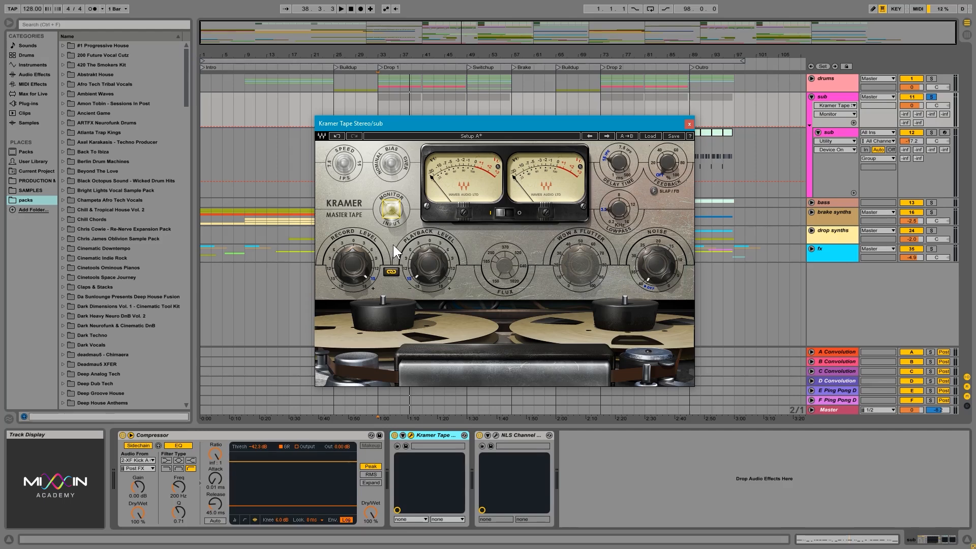
{"action": "left_click_drag", "start_coordinate": [466, 122], "coordinate": [475, 123]}
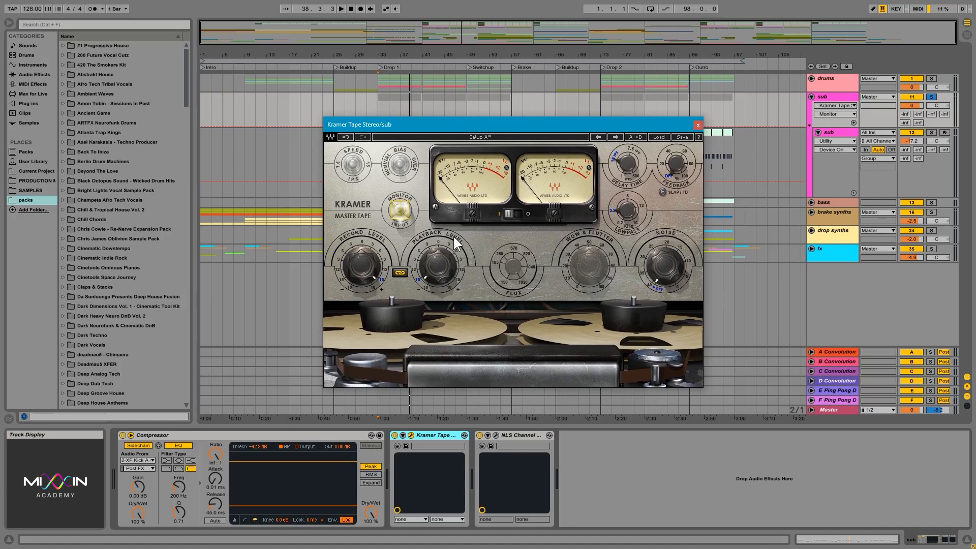
{"action": "left_click", "coordinate": [398, 214]}
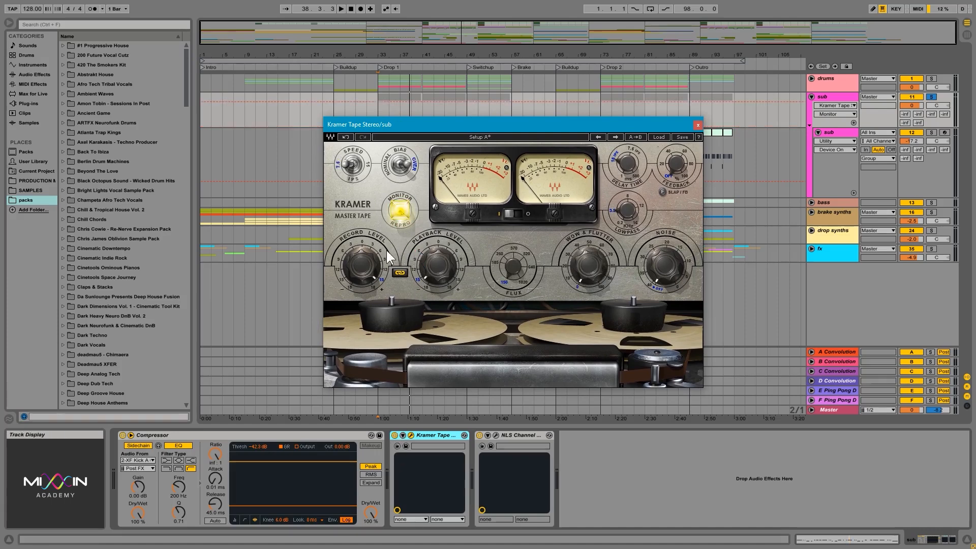
Play the drop from bar 33 while switching the Kramer Tape device off and on, ending with it enabled and playback stopped.
{"action": "left_click", "coordinate": [396, 436]}
{"action": "key", "text": "space"}
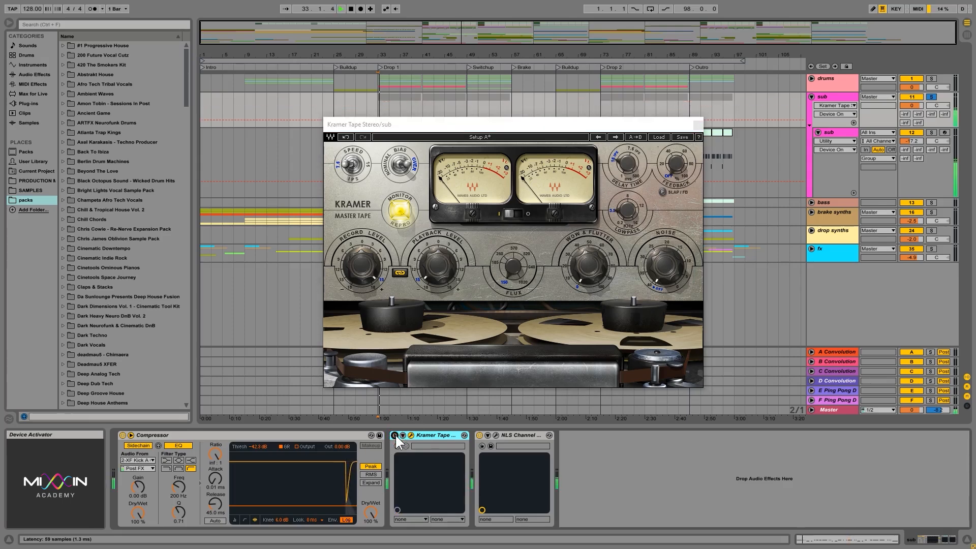
{"action": "left_click", "coordinate": [395, 436]}
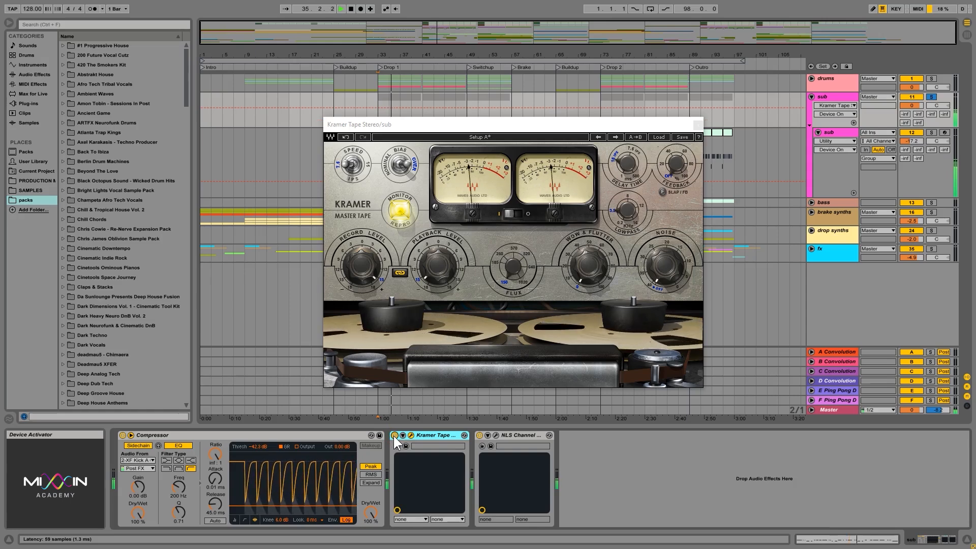
{"action": "left_click", "coordinate": [395, 435]}
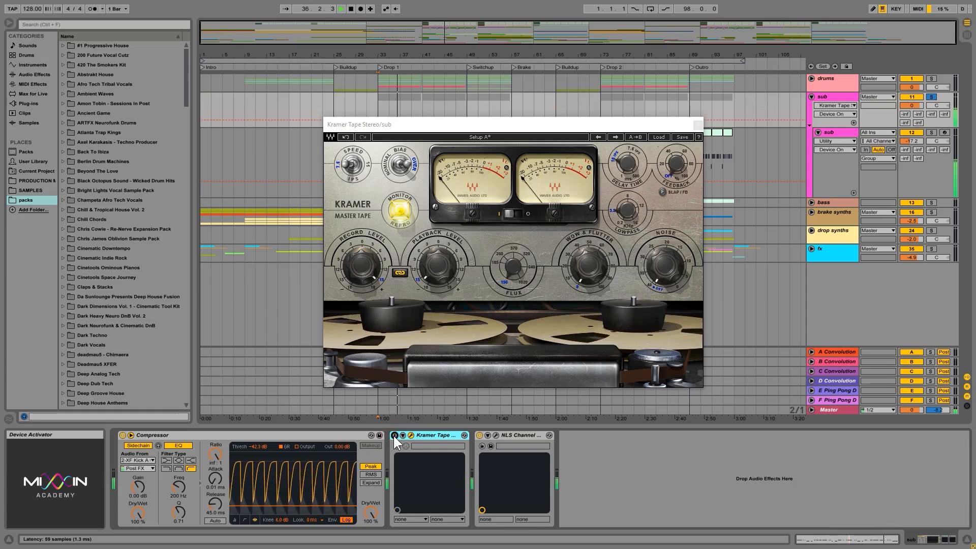
{"action": "left_click", "coordinate": [394, 435]}
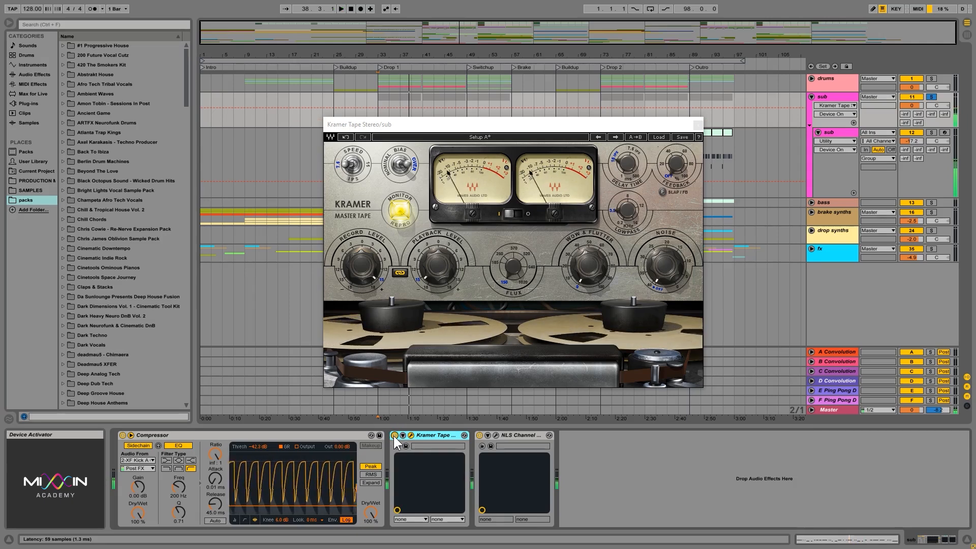
{"action": "key", "text": "space"}
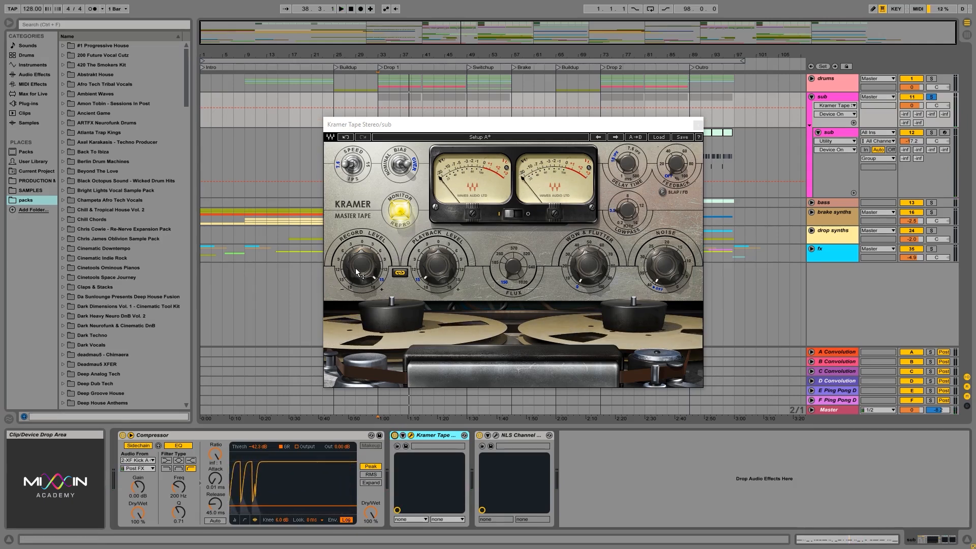
Set Kramer Tape's Record Level to 6.0, audition the sub from bar 33 and close the plug-in window.
{"action": "mouse_move", "coordinate": [359, 266]}
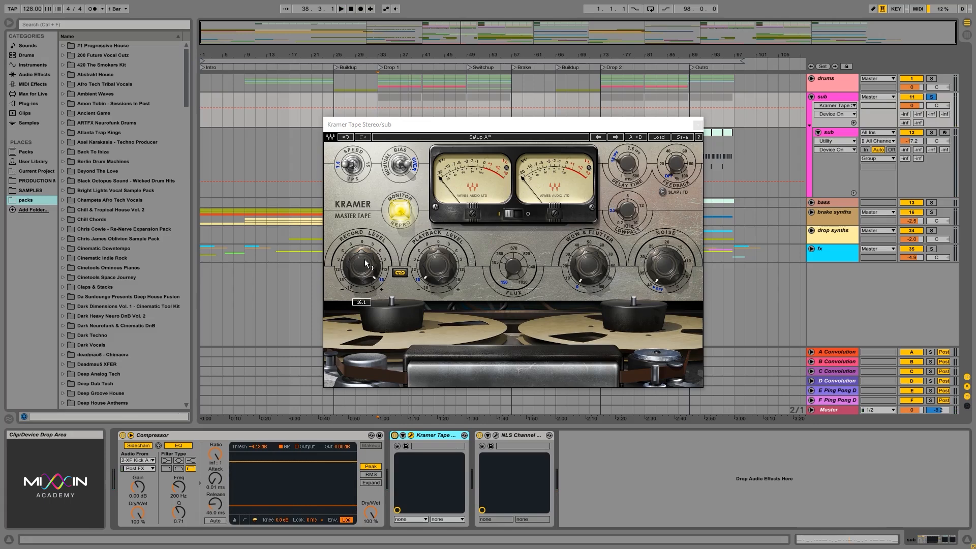
{"action": "left_click_drag", "start_coordinate": [365, 259], "coordinate": [364, 312]}
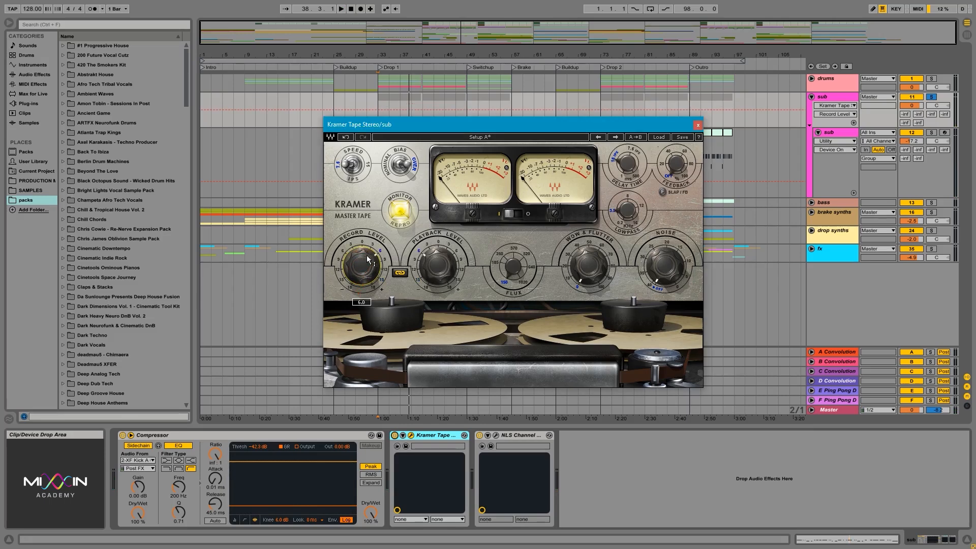
{"action": "key", "text": "space"}
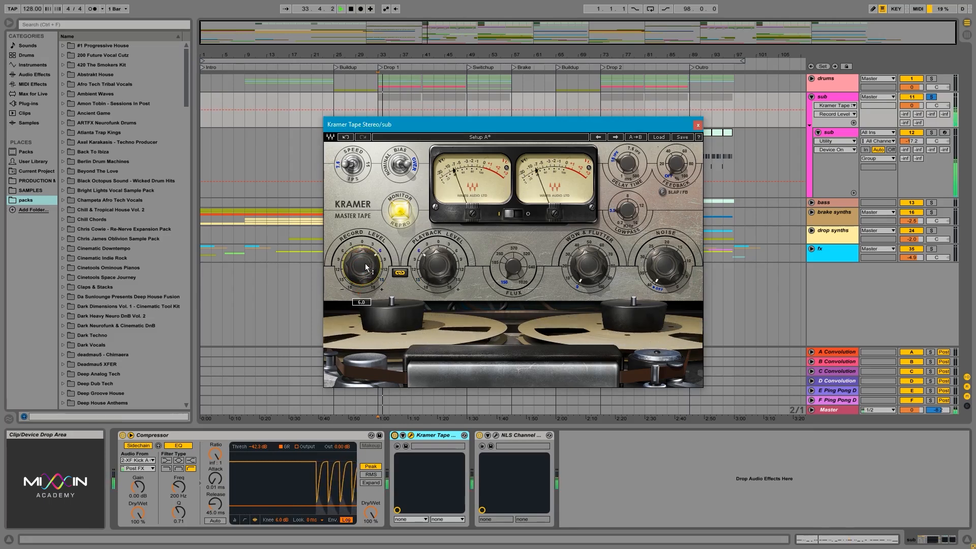
{"action": "left_click_drag", "start_coordinate": [365, 264], "coordinate": [365, 262]}
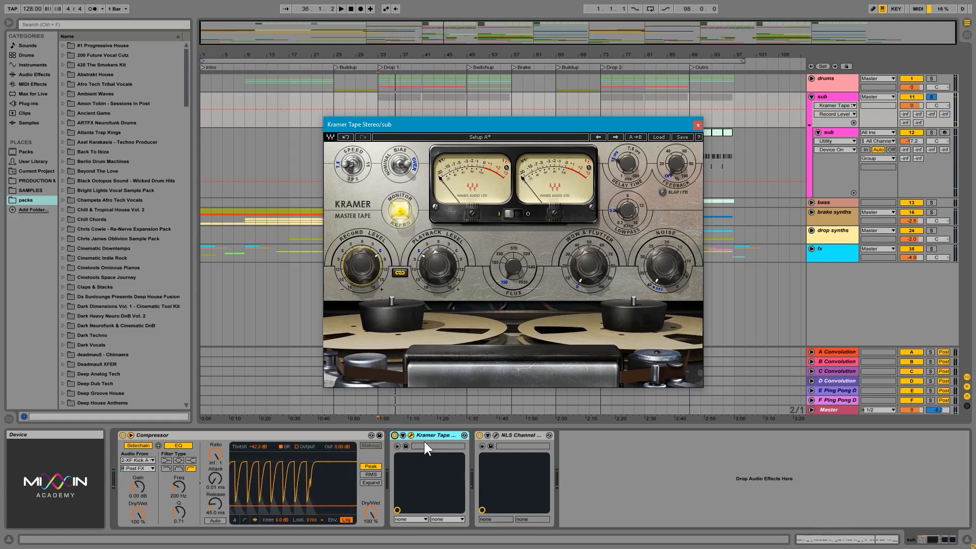
{"action": "left_click", "coordinate": [698, 124]}
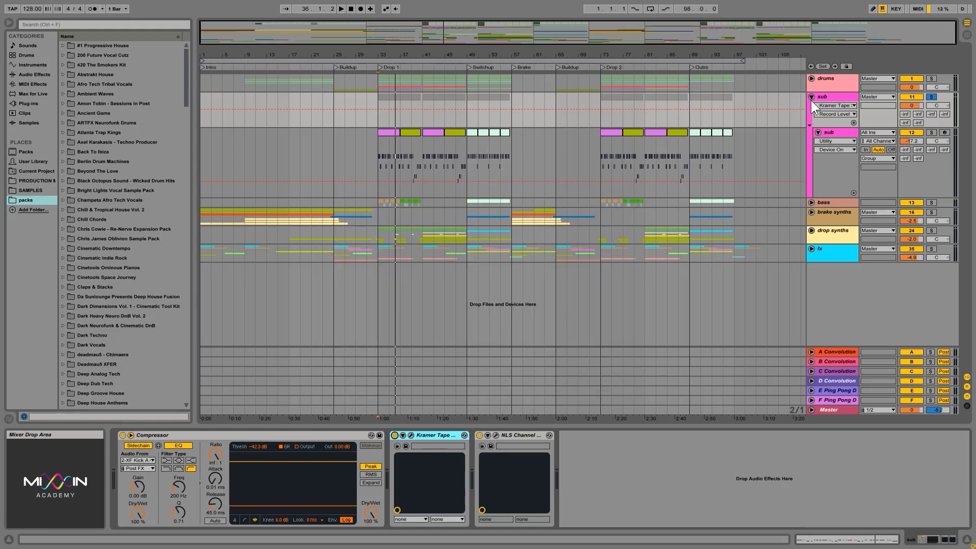
Collapse the sub group and unfold the bass group, showing the bass group's device chain.
{"action": "left_click", "coordinate": [812, 97]}
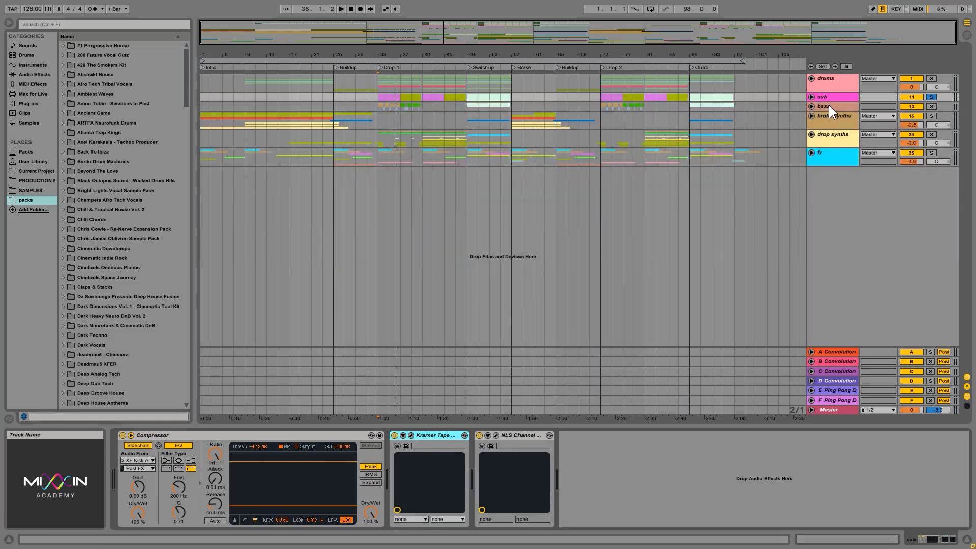
{"action": "left_click", "coordinate": [828, 106]}
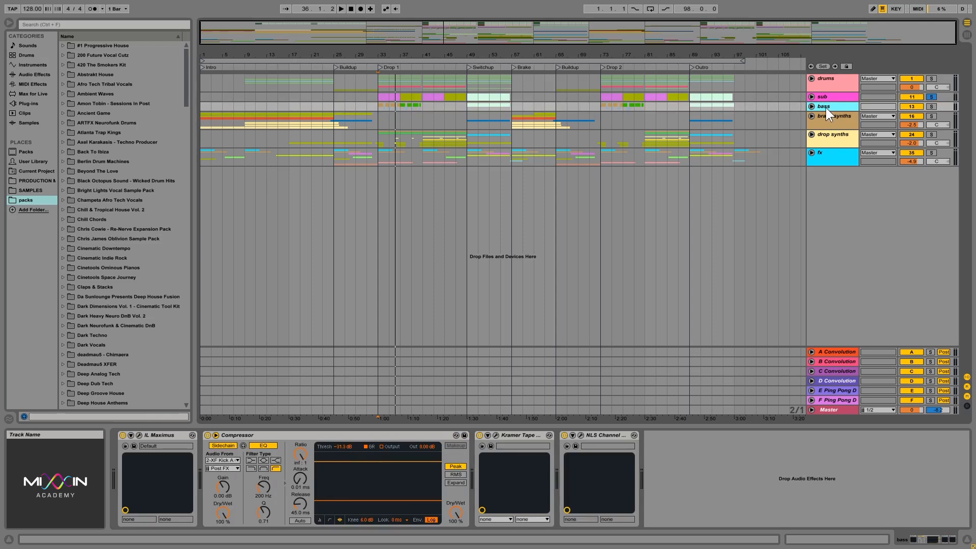
{"action": "left_click", "coordinate": [811, 107]}
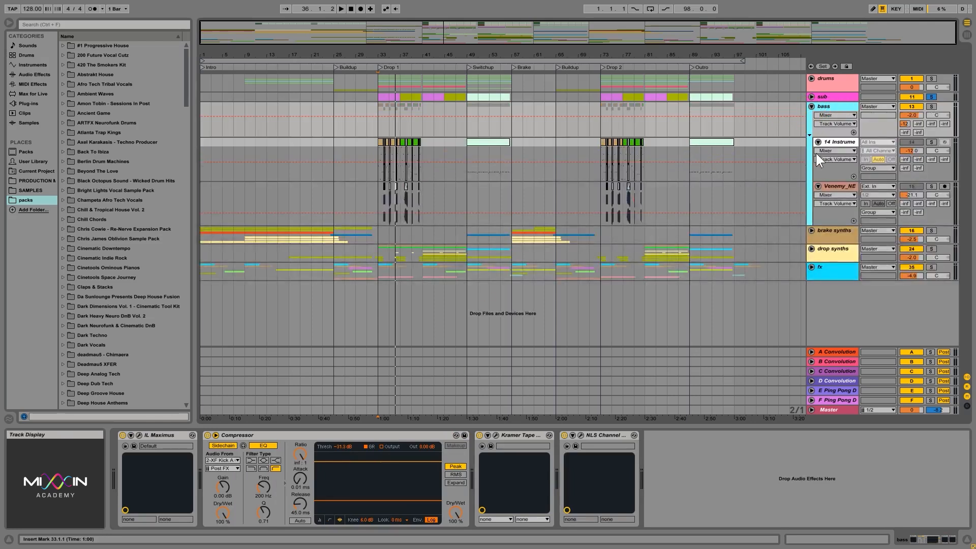
{"action": "left_click", "coordinate": [834, 141]}
{"action": "left_click", "coordinate": [834, 173]}
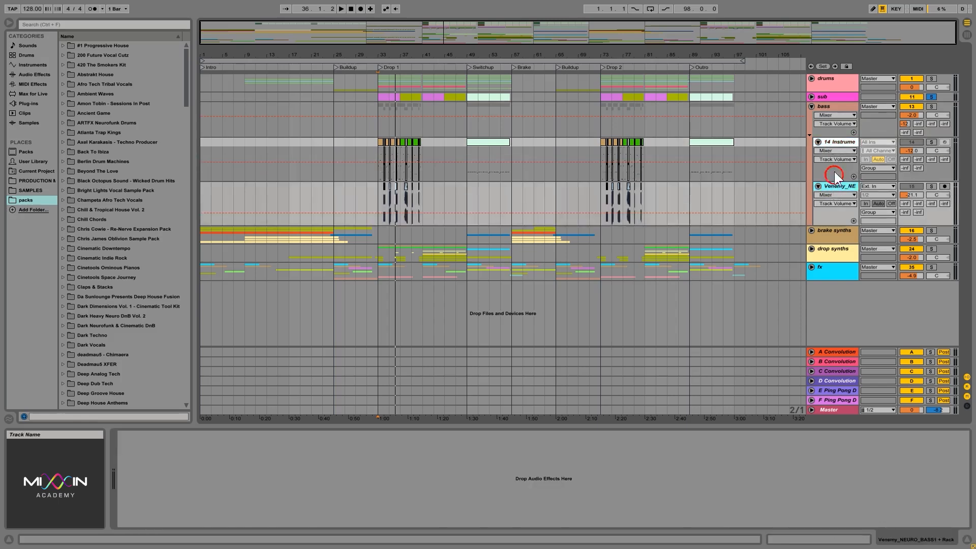
{"action": "left_click", "coordinate": [830, 107]}
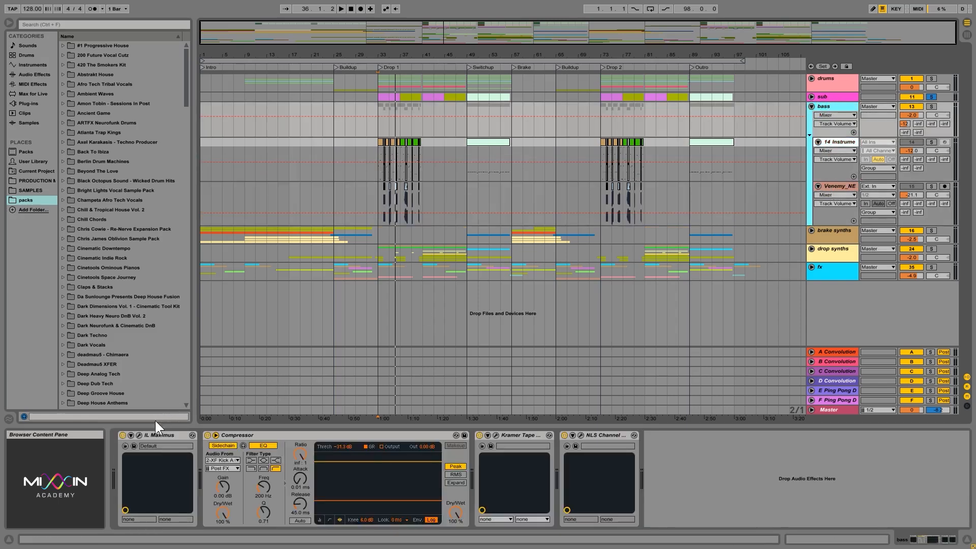
Examine IL Maximus and the sidechain Compressor in the bass group's device chain, leaving the IL Maximus window closed.
{"action": "left_click", "coordinate": [140, 435]}
{"action": "left_click_drag", "start_coordinate": [514, 120], "coordinate": [482, 113]}
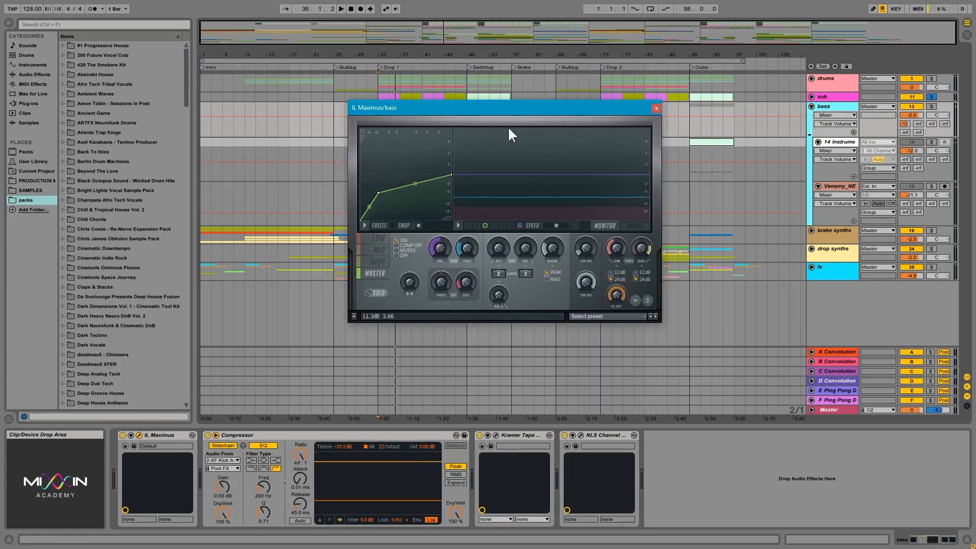
{"action": "left_click", "coordinate": [657, 108]}
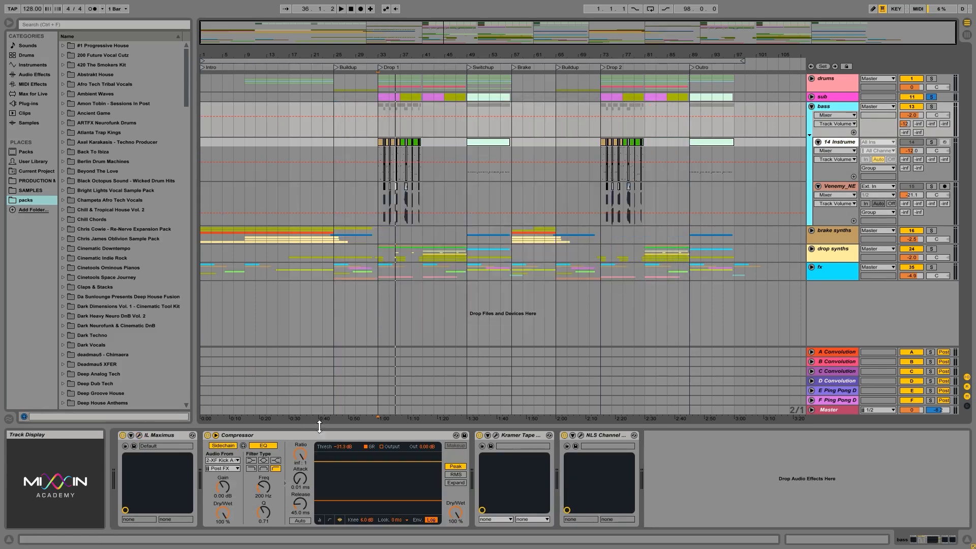
{"action": "left_click", "coordinate": [309, 436]}
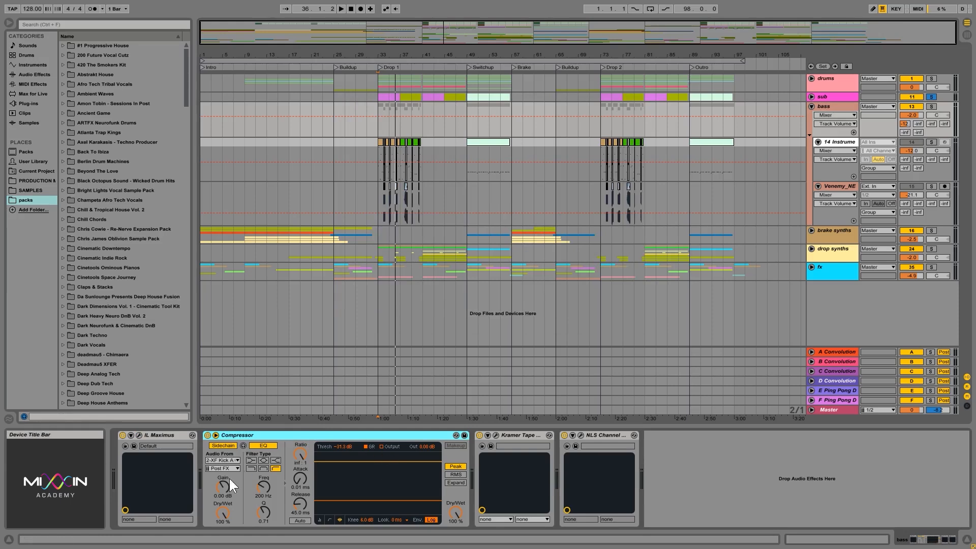
{"action": "left_click", "coordinate": [163, 435]}
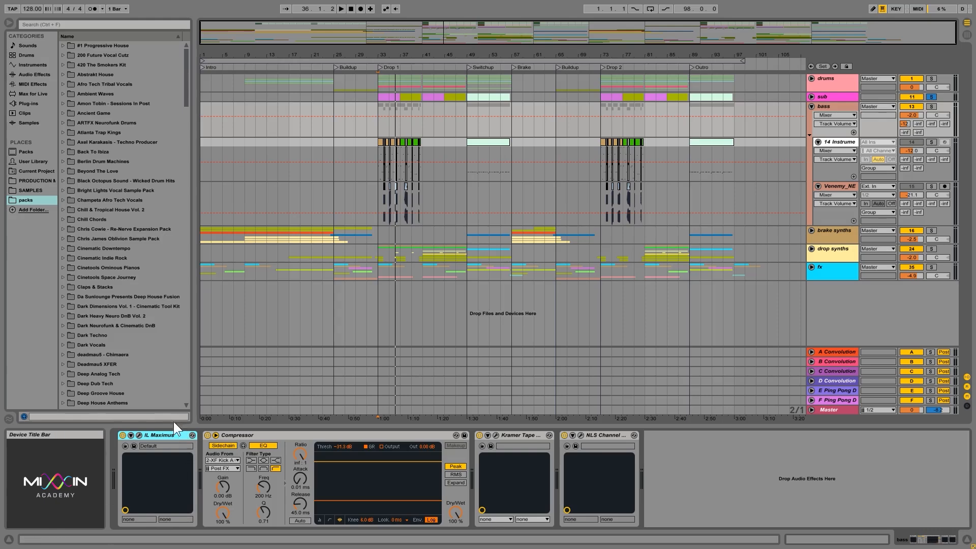
{"action": "left_click", "coordinate": [246, 435]}
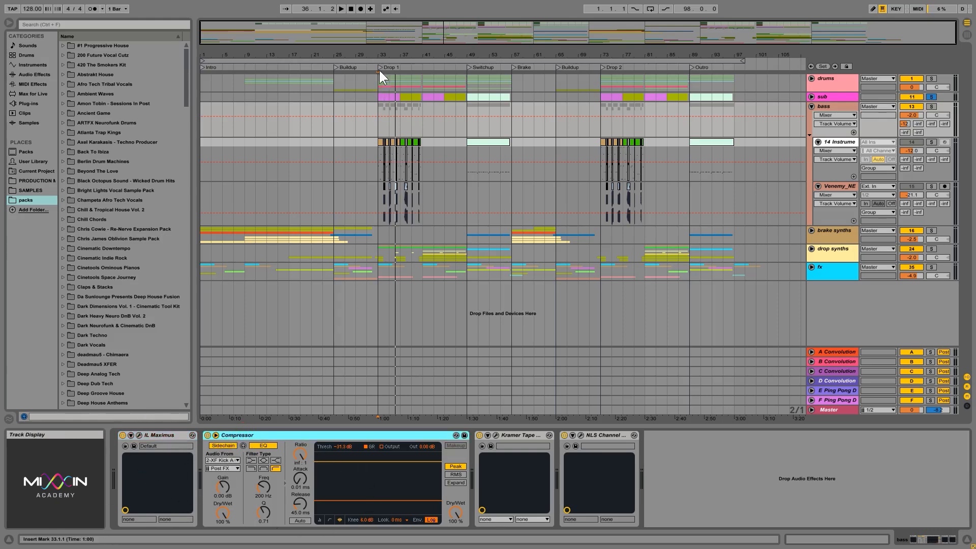
Set playback to start at bar 33 of Drop 1, solo the bass group and play it.
{"action": "left_click_drag", "start_coordinate": [381, 53], "coordinate": [379, 157]}
{"action": "left_click", "coordinate": [366, 172]}
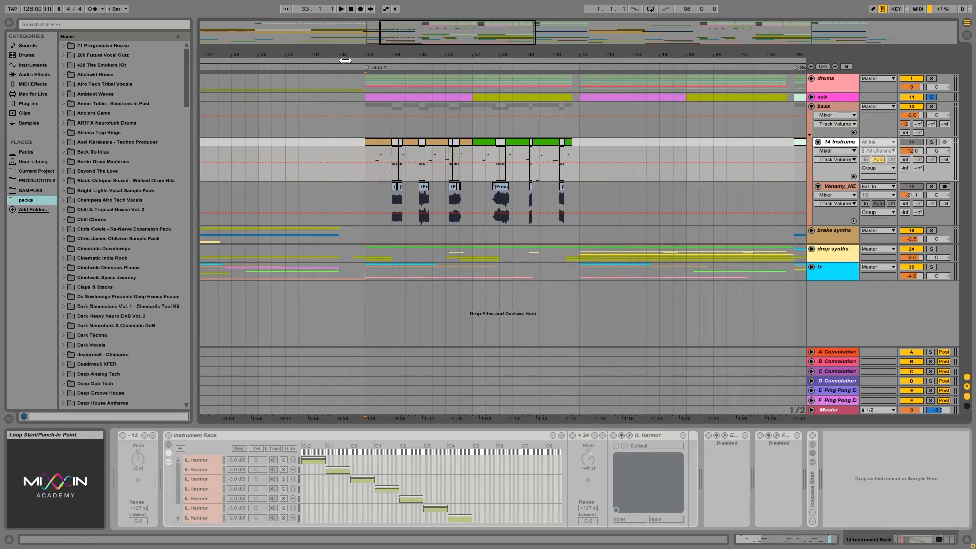
{"action": "left_click", "coordinate": [932, 107]}
{"action": "key", "text": "space"}
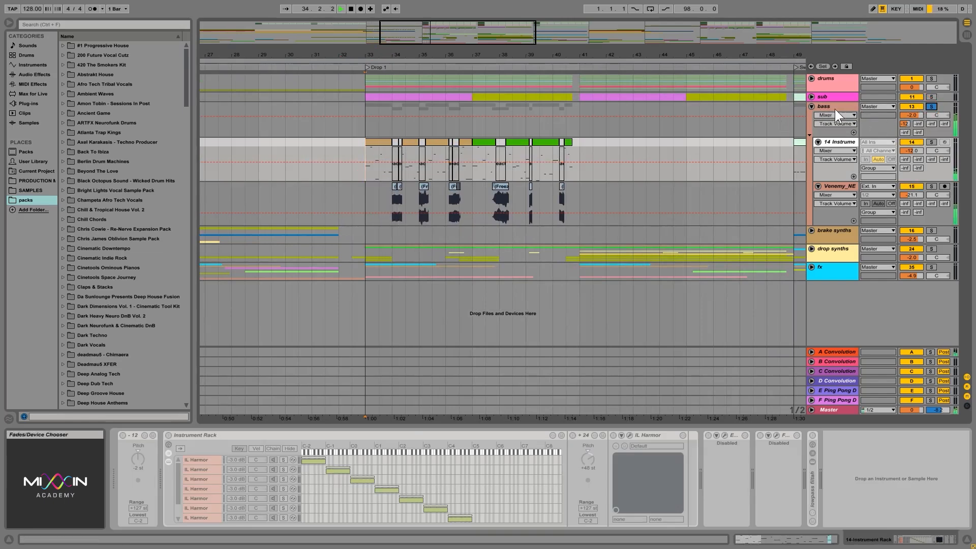
Compare the bass group with its sidechain Compressor bypassed and enabled during playback, ending with it enabled.
{"action": "left_click", "coordinate": [835, 108]}
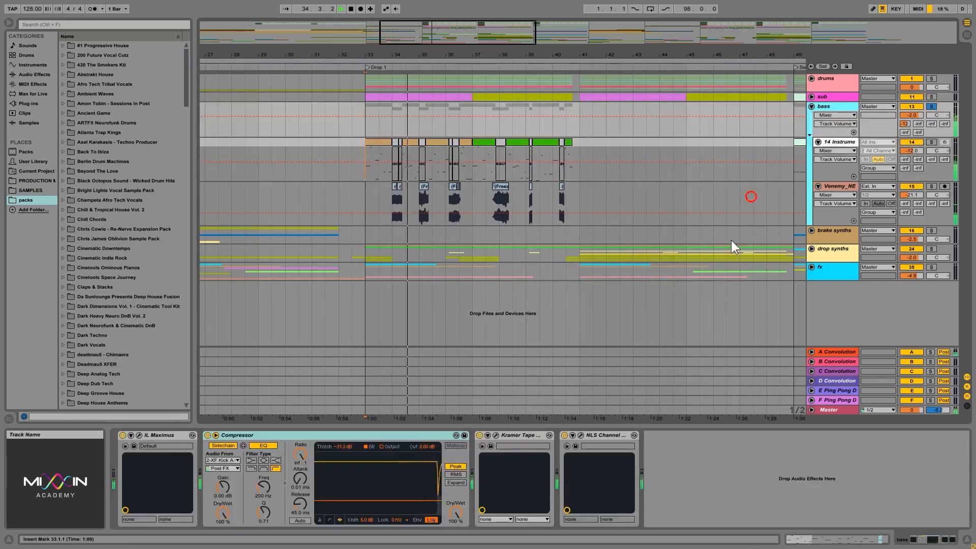
{"action": "left_click", "coordinate": [208, 435]}
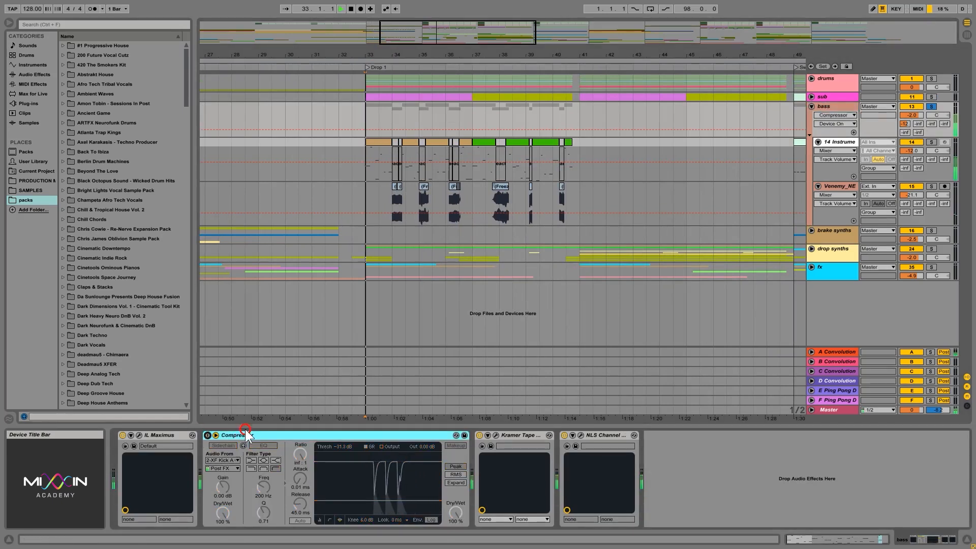
{"action": "left_click", "coordinate": [208, 435]}
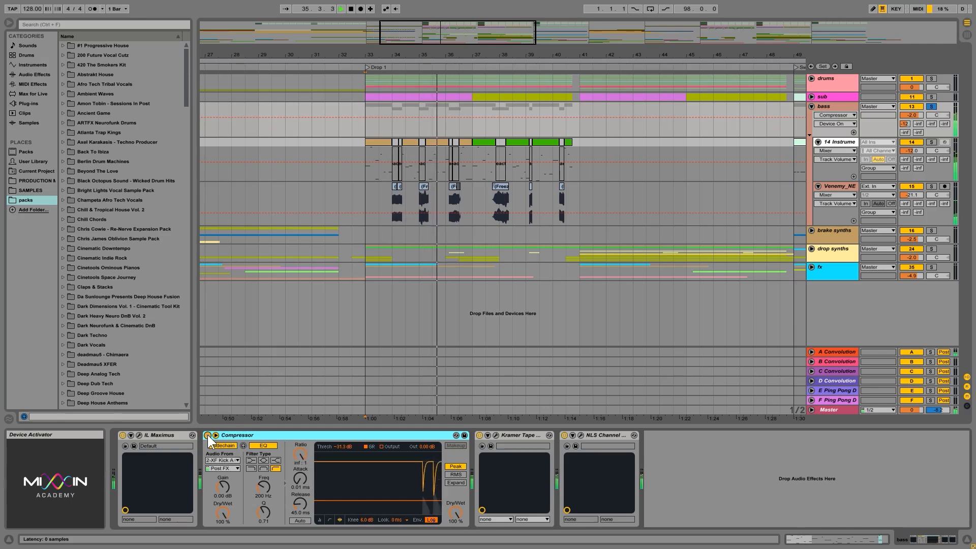
Set the bass Compressor's release to about 79.6 ms and compare it bypassed and enabled, ending enabled with playback stopped.
{"action": "left_click_drag", "start_coordinate": [300, 503], "coordinate": [299, 488]}
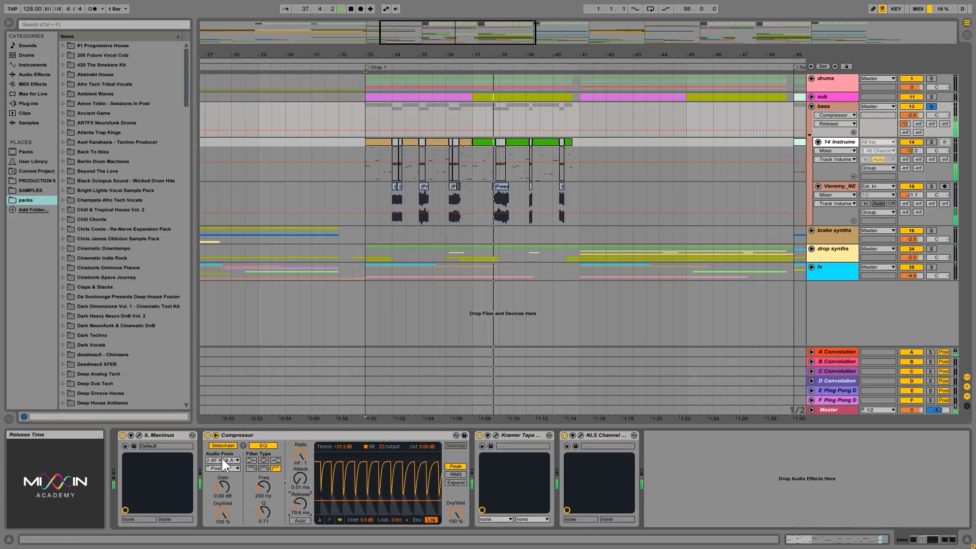
{"action": "left_click", "coordinate": [207, 435]}
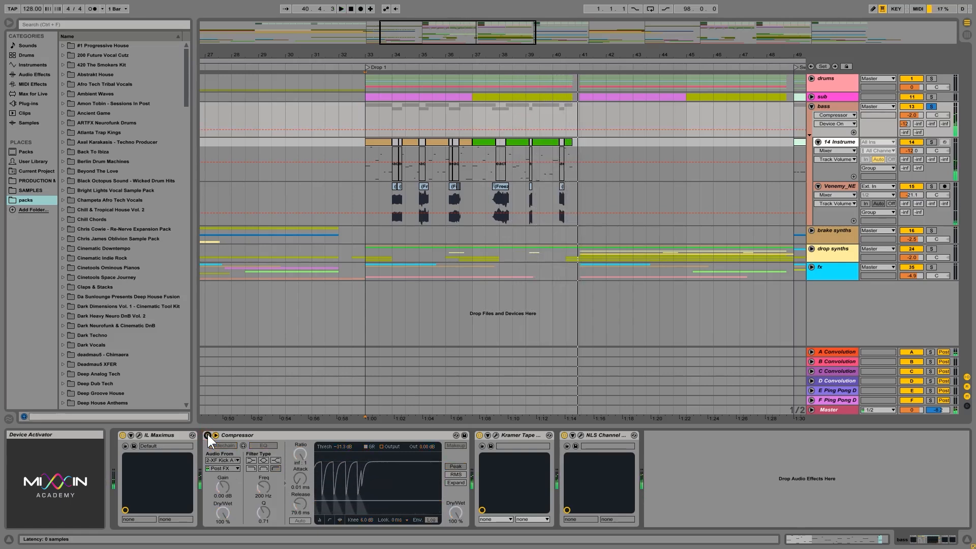
{"action": "left_click", "coordinate": [207, 435]}
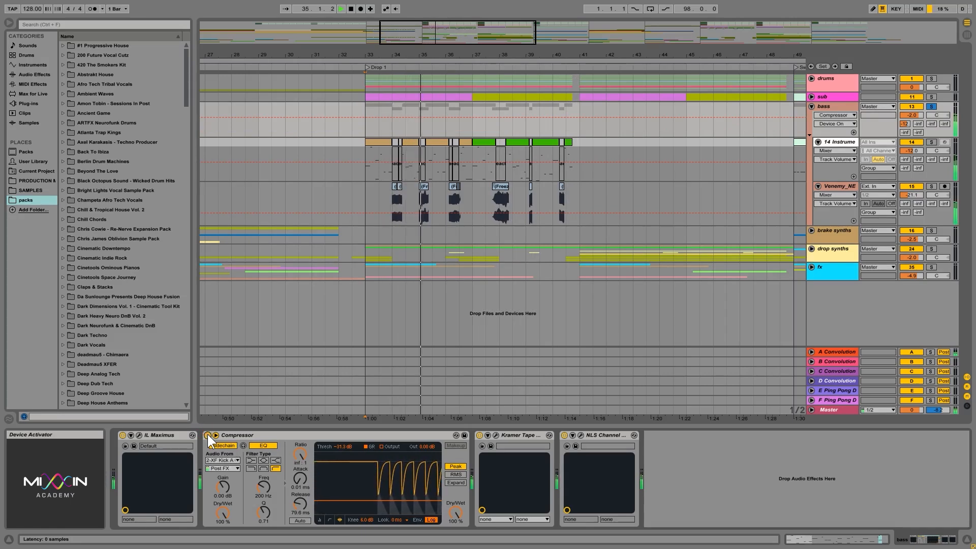
{"action": "key", "text": "space"}
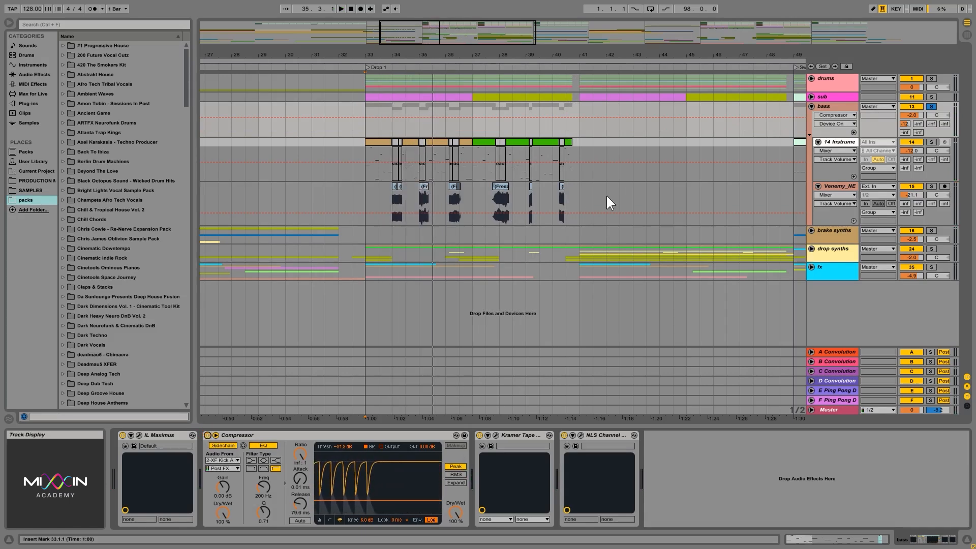
Examine Kramer Tape in the bass group's device chain, leaving its window closed.
{"action": "left_click", "coordinate": [834, 105]}
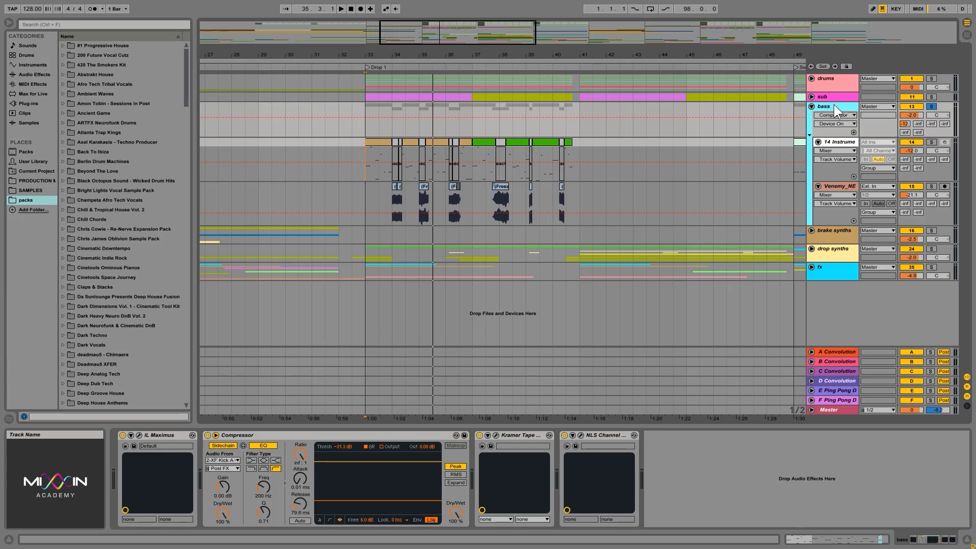
{"action": "left_click", "coordinate": [496, 435]}
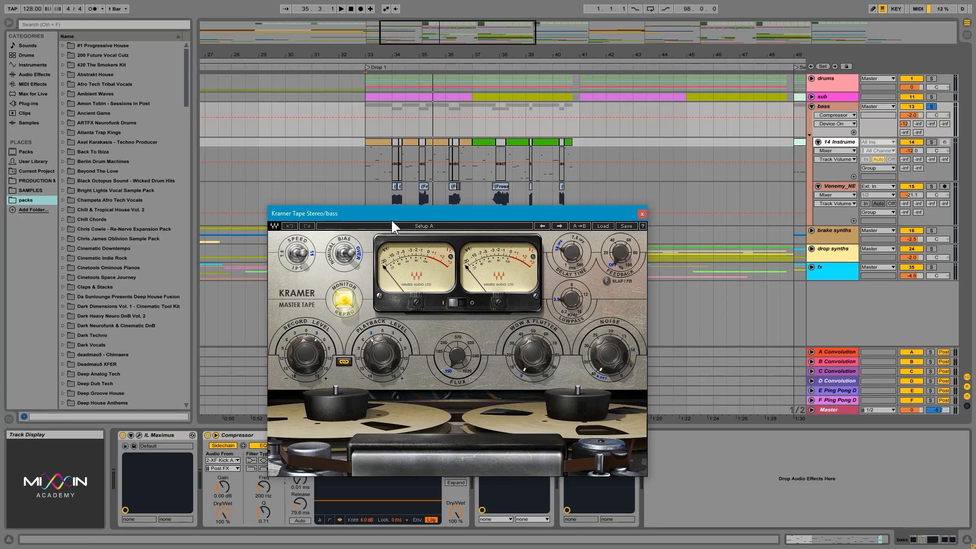
{"action": "left_click_drag", "start_coordinate": [392, 214], "coordinate": [408, 168]}
{"action": "left_click", "coordinate": [658, 161]}
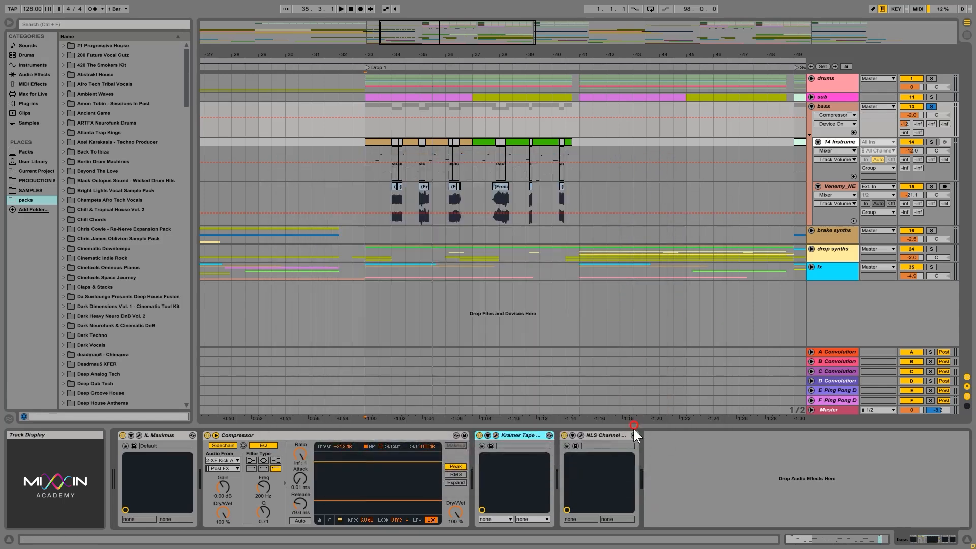
Check the device chains of the drop synths and brake synths groups, and collapse the bass group.
{"action": "left_click", "coordinate": [832, 233]}
{"action": "left_click", "coordinate": [835, 252]}
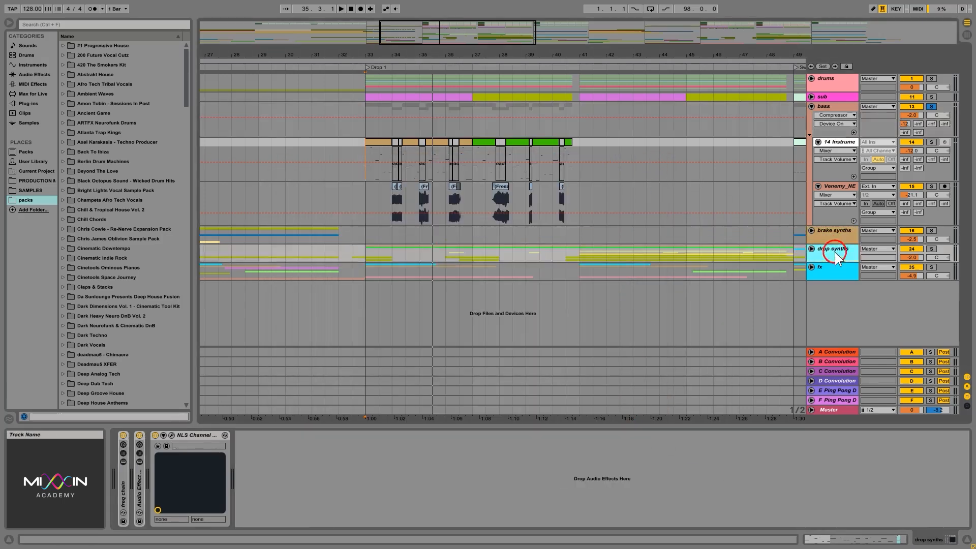
{"action": "left_click", "coordinate": [834, 235]}
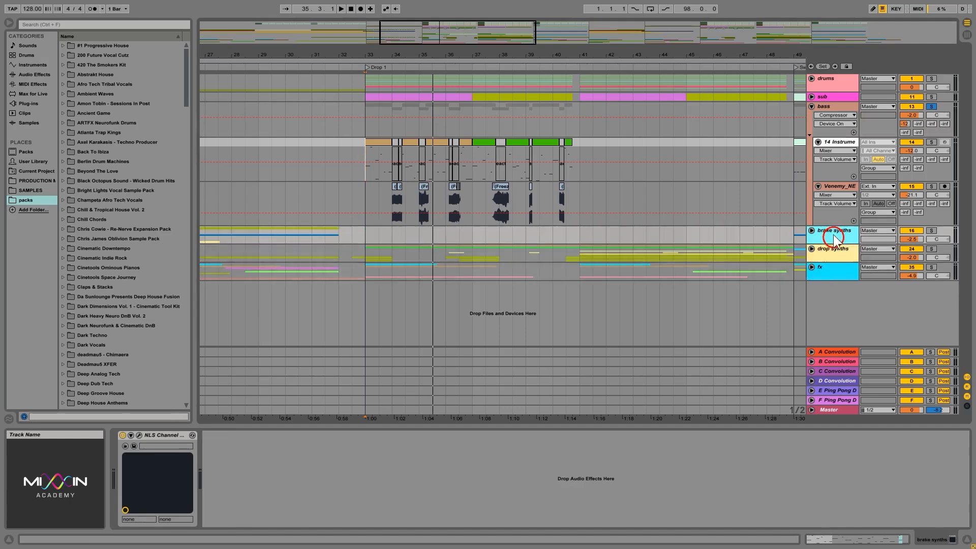
{"action": "left_click", "coordinate": [812, 108]}
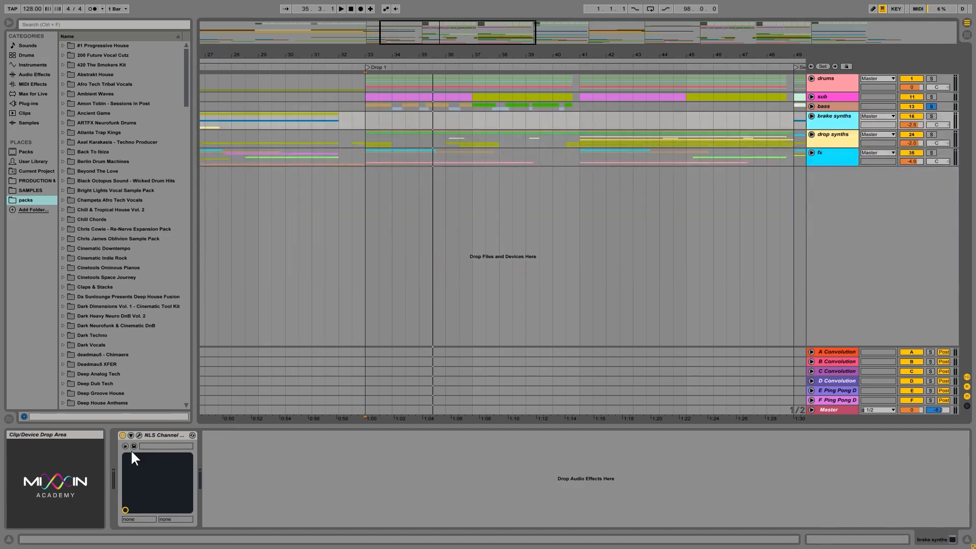
Examine NLS Channel on the brake synths group, switching it to setup B with Nevo 05, and close its window.
{"action": "left_click", "coordinate": [139, 435]}
{"action": "left_click_drag", "start_coordinate": [406, 167], "coordinate": [596, 163]}
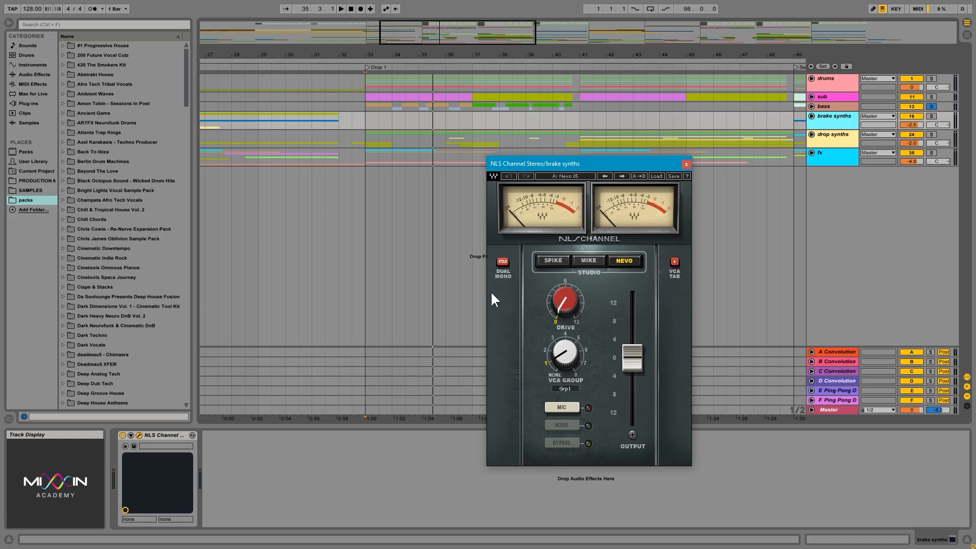
{"action": "left_click", "coordinate": [577, 259]}
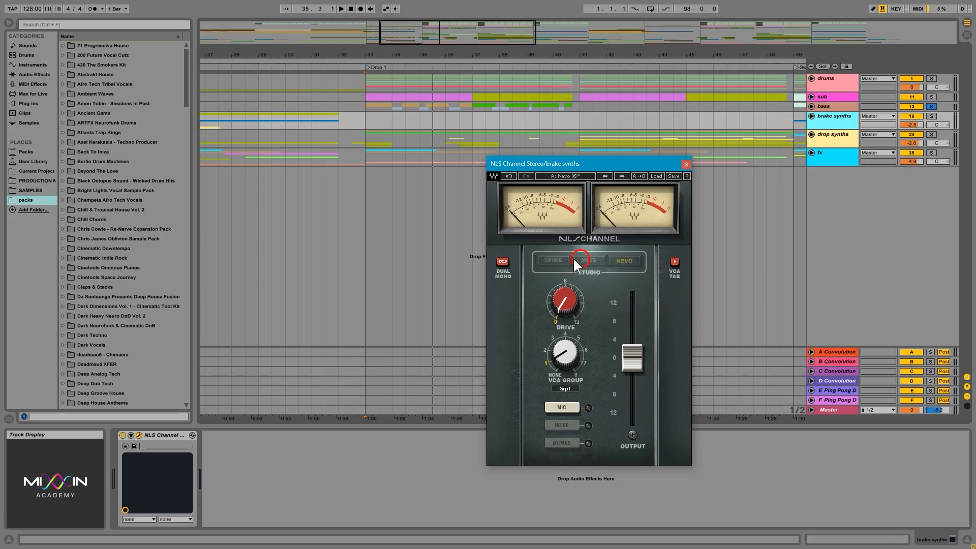
{"action": "left_click", "coordinate": [622, 260]}
{"action": "left_click", "coordinate": [560, 175]}
{"action": "left_click_drag", "start_coordinate": [579, 161], "coordinate": [637, 180]}
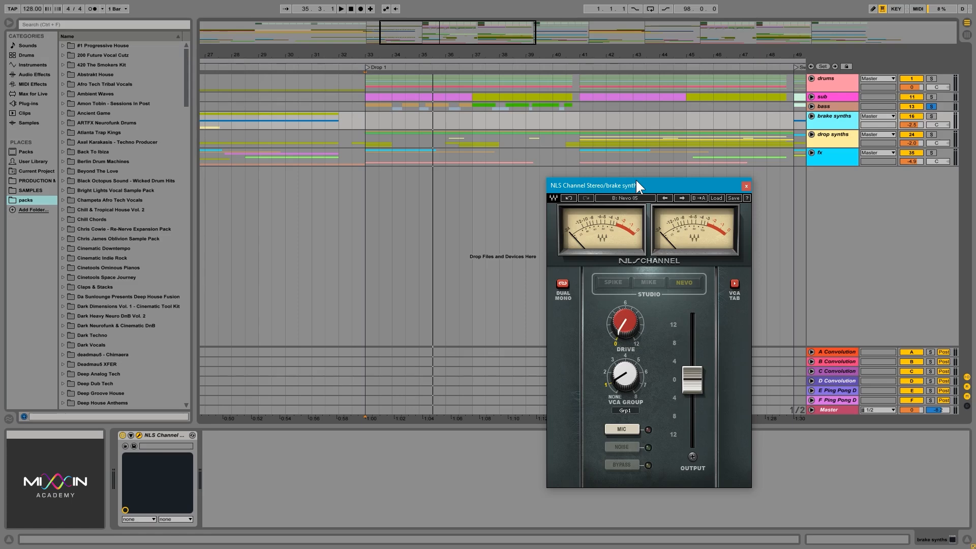
{"action": "left_click_drag", "start_coordinate": [655, 184], "coordinate": [617, 188]}
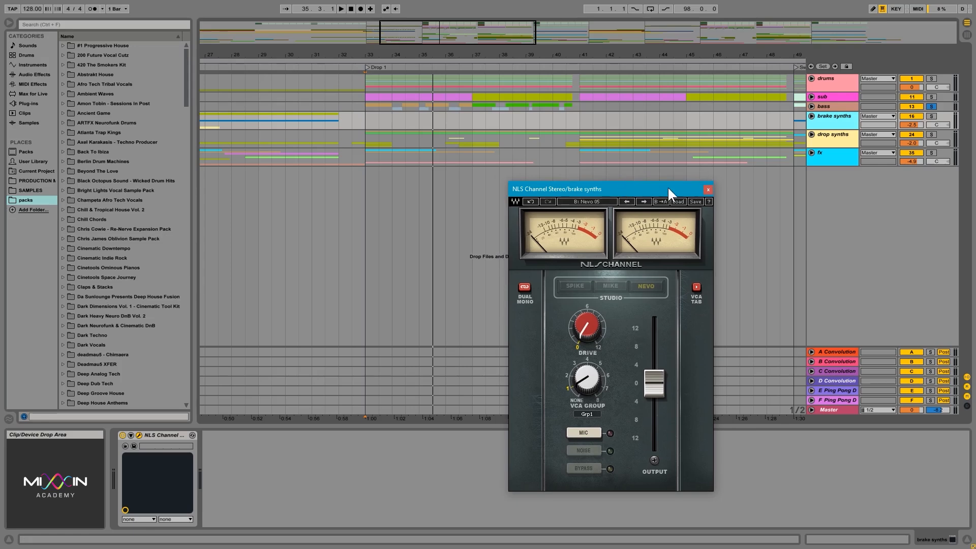
{"action": "left_click", "coordinate": [709, 189]}
Look for NLS Channel on the drums and sub groups and reopen it briefly on the brake synths group.
{"action": "left_click", "coordinate": [838, 80]}
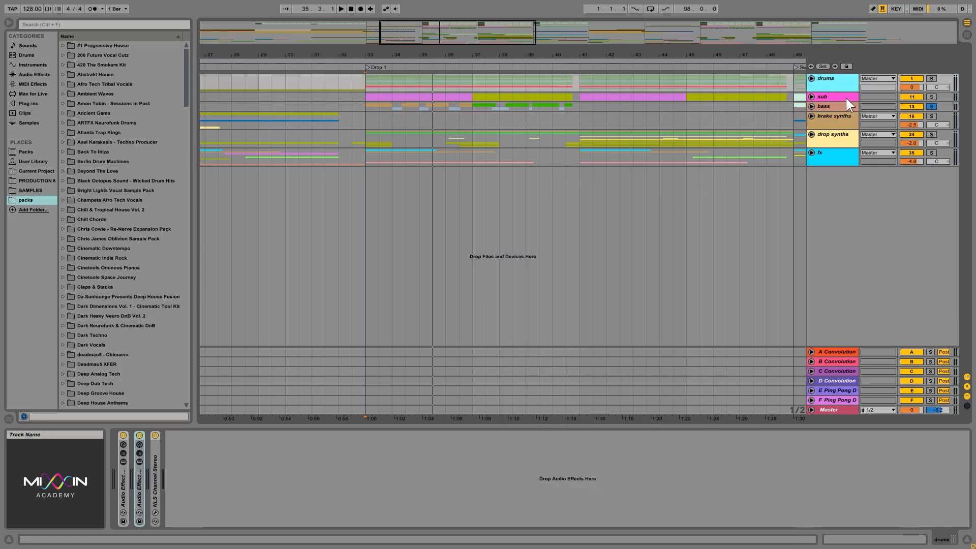
{"action": "left_click", "coordinate": [847, 100]}
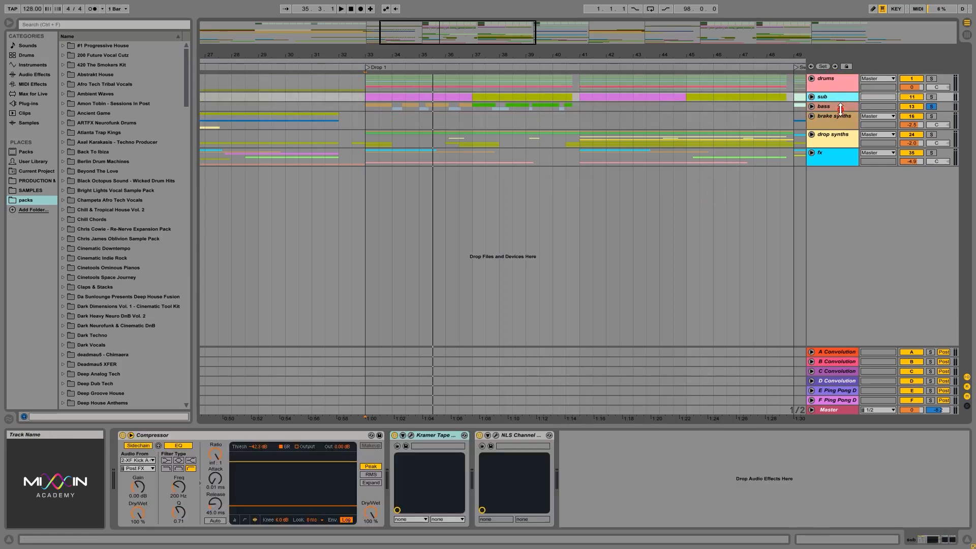
{"action": "left_click", "coordinate": [520, 436]}
{"action": "left_click", "coordinate": [826, 120]}
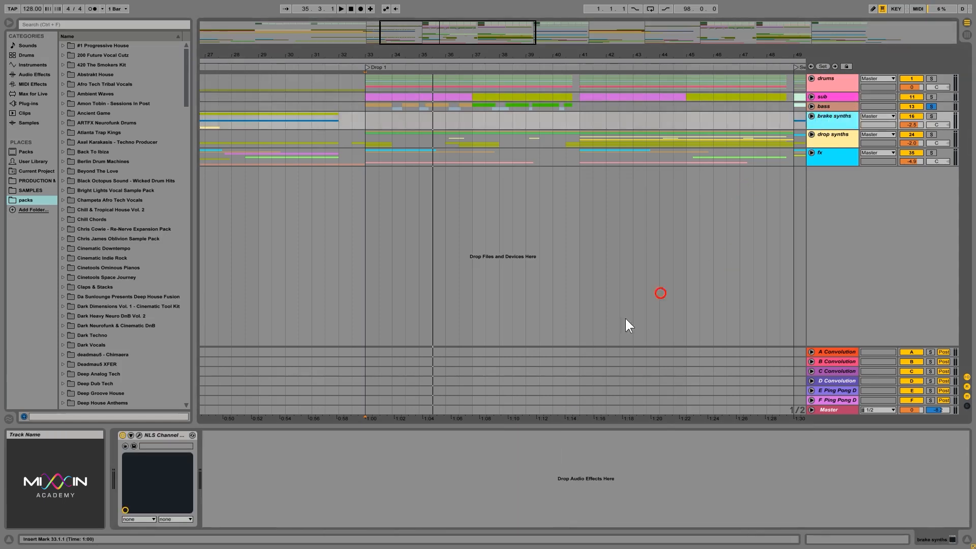
{"action": "left_click", "coordinate": [138, 435]}
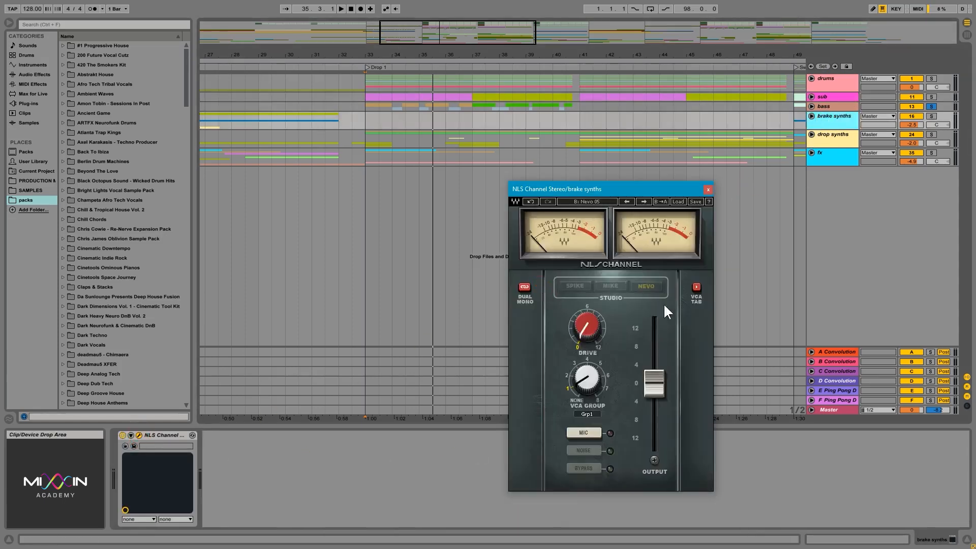
{"action": "left_click", "coordinate": [708, 190]}
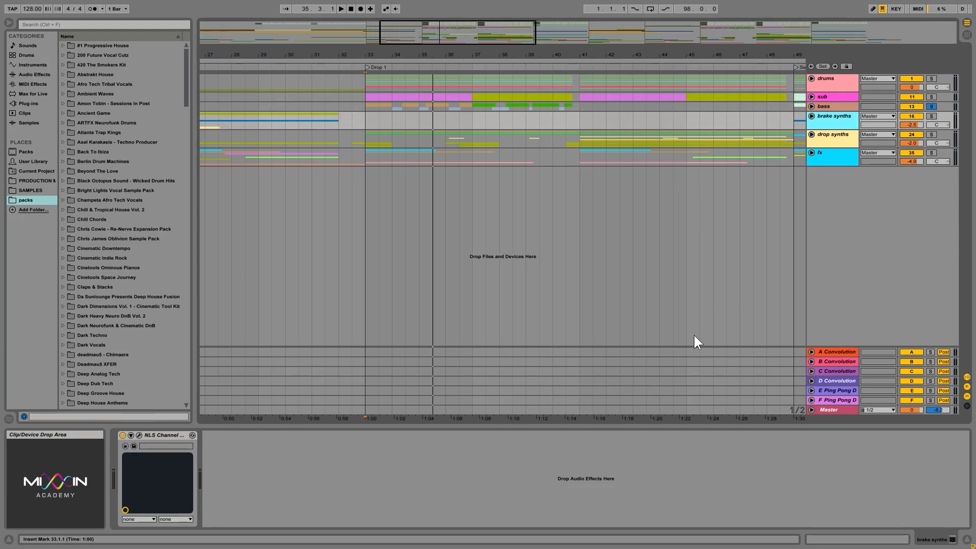
Unfold the fx and drop synths groups, show the drop synths device chain and look through that group's tracks.
{"action": "left_click", "coordinate": [840, 163]}
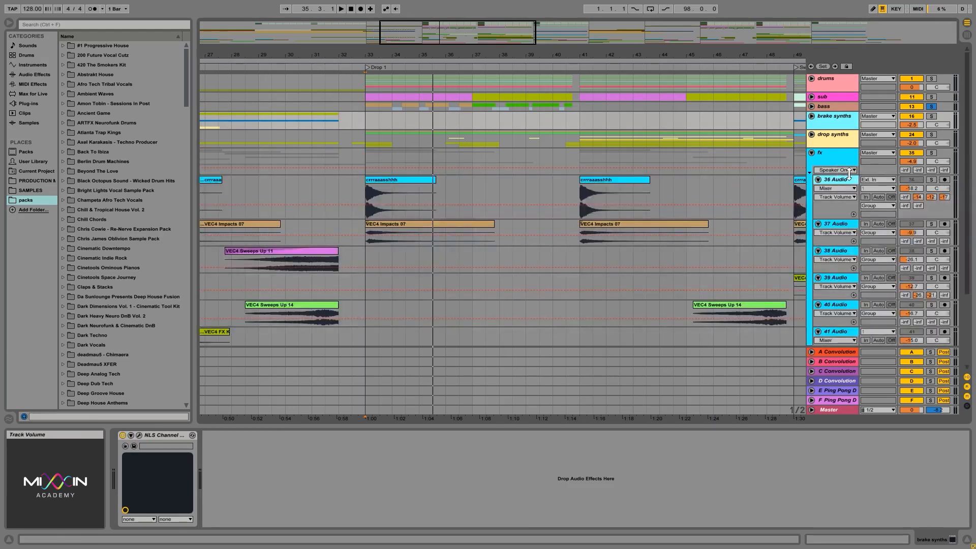
{"action": "left_click_drag", "start_coordinate": [848, 171], "coordinate": [848, 179]}
{"action": "left_click", "coordinate": [843, 145]}
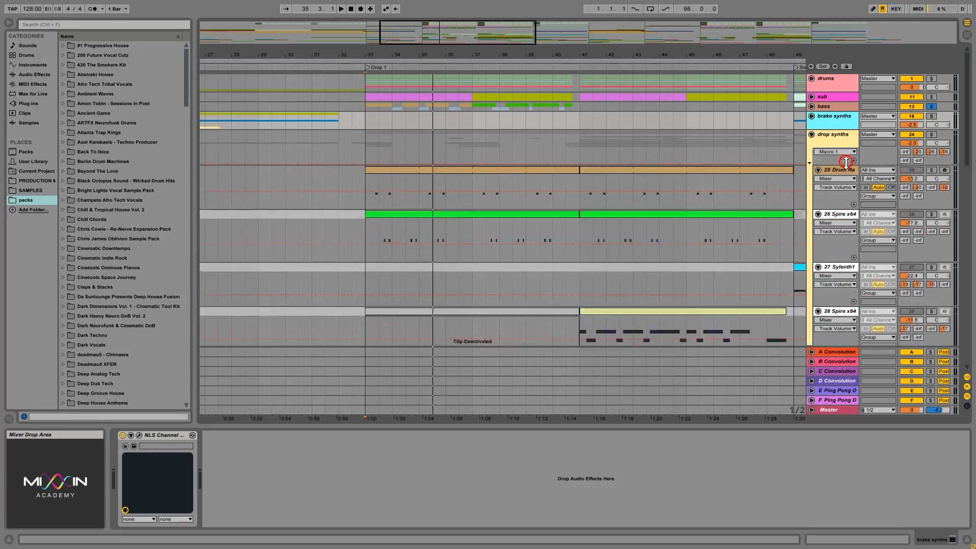
{"action": "left_click", "coordinate": [824, 135]}
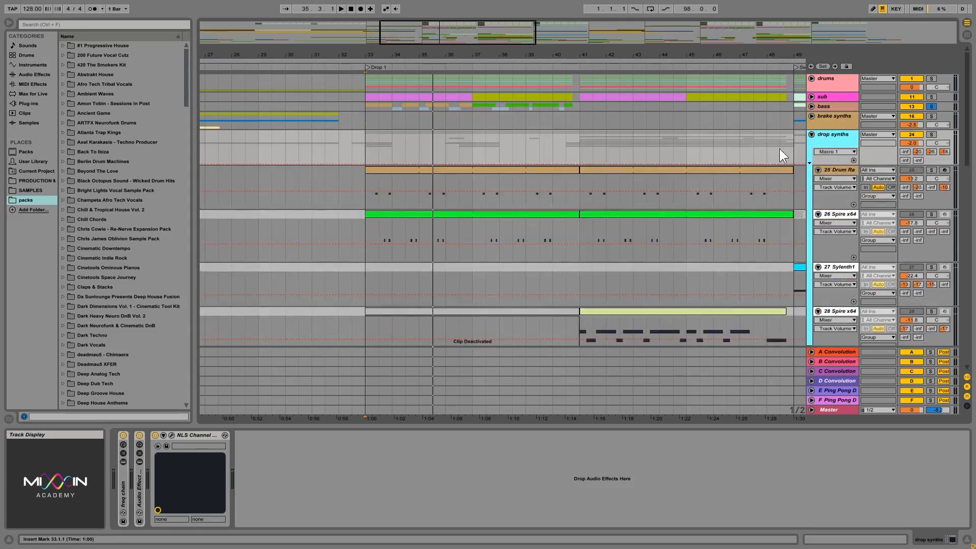
{"action": "scroll", "coordinate": [839, 201], "scroll_direction": "down", "scroll_amount": 4}
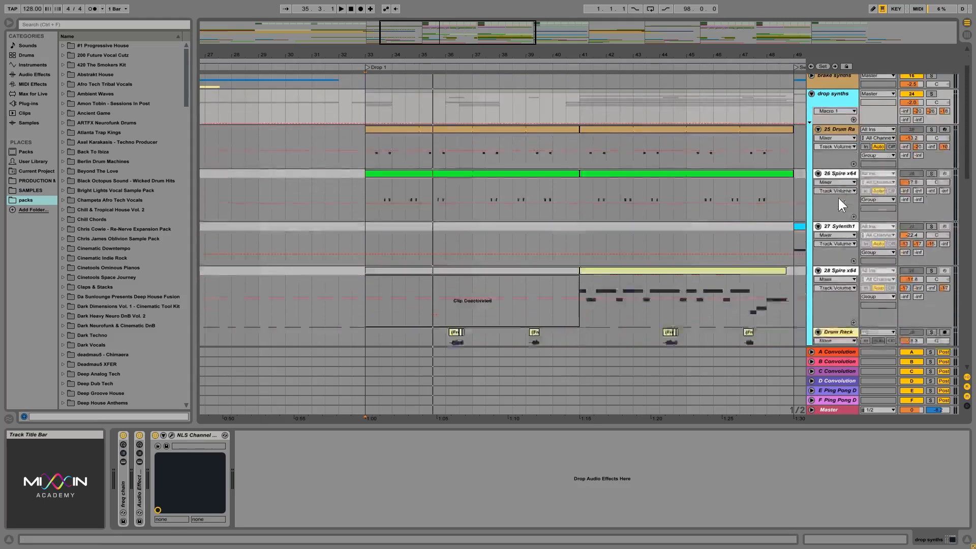
{"action": "scroll", "coordinate": [830, 218], "scroll_direction": "down", "scroll_amount": 2}
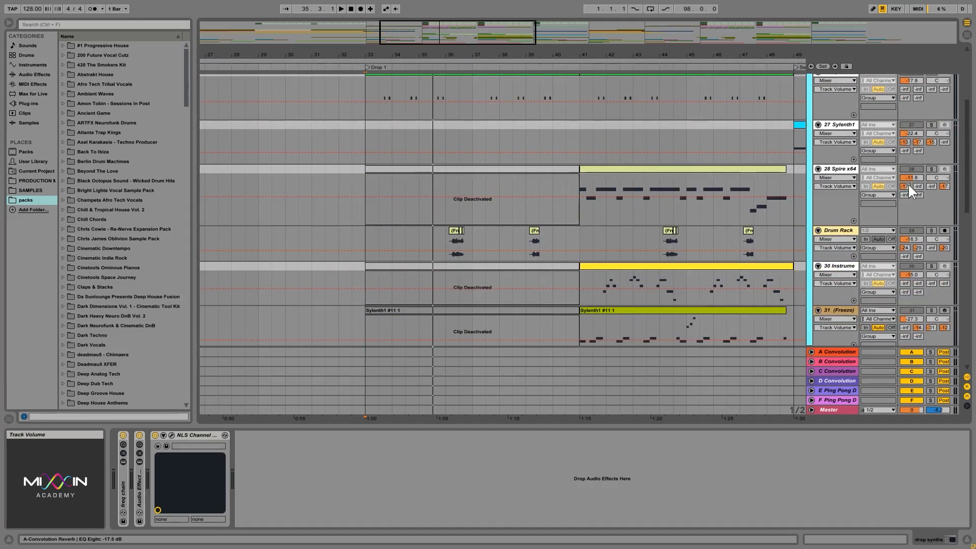
{"action": "scroll", "coordinate": [768, 228], "scroll_direction": "down", "scroll_amount": 5}
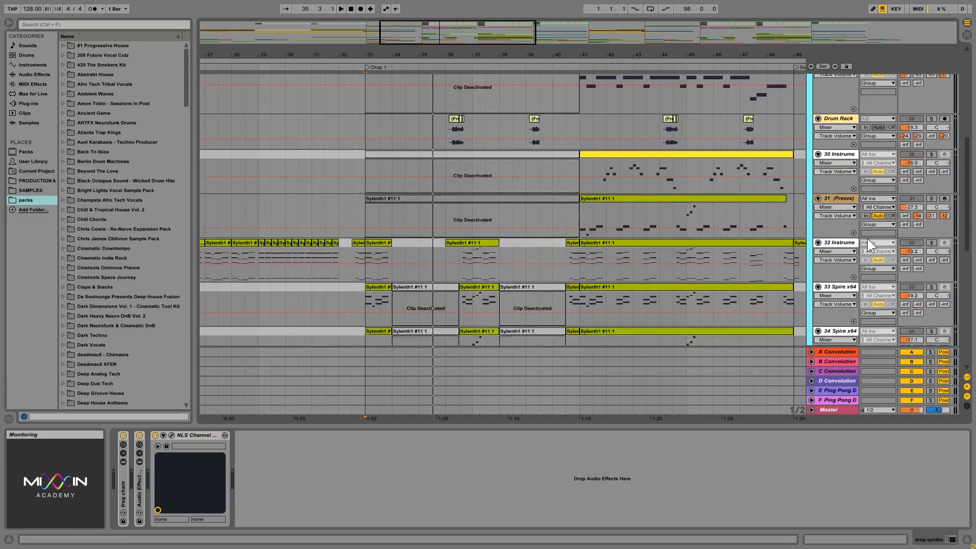
{"action": "scroll", "coordinate": [786, 260], "scroll_direction": "up", "scroll_amount": 6}
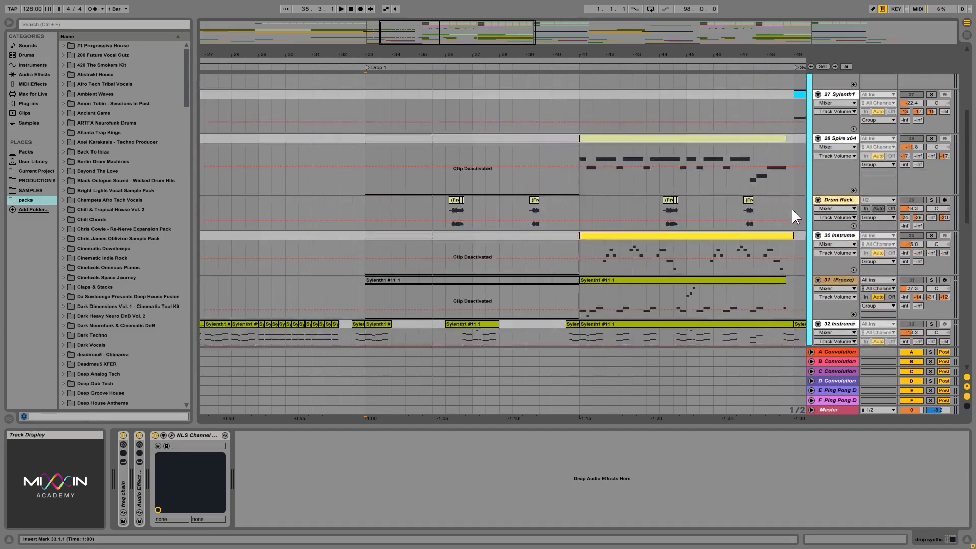
{"action": "scroll", "coordinate": [783, 212], "scroll_direction": "up", "scroll_amount": 3}
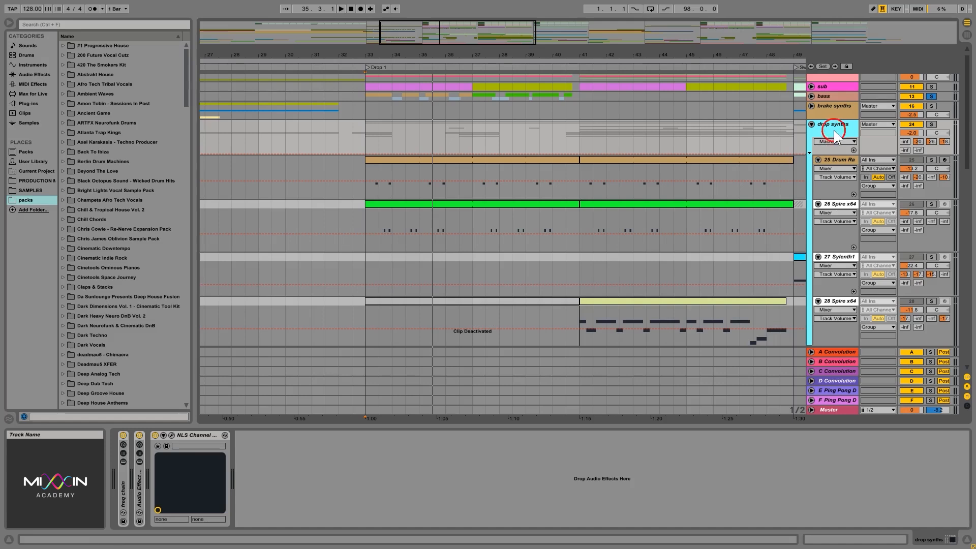
Collapse the drop synths and fx groups and set playback to start at bar 41 of Drop 1.
{"action": "left_click", "coordinate": [811, 125]}
{"action": "left_click", "coordinate": [582, 130]}
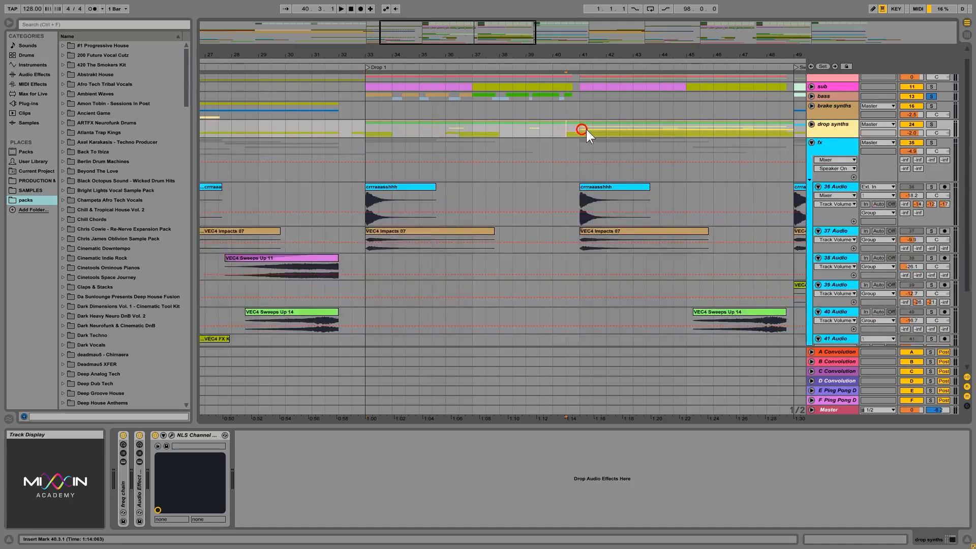
{"action": "left_click", "coordinate": [579, 130]}
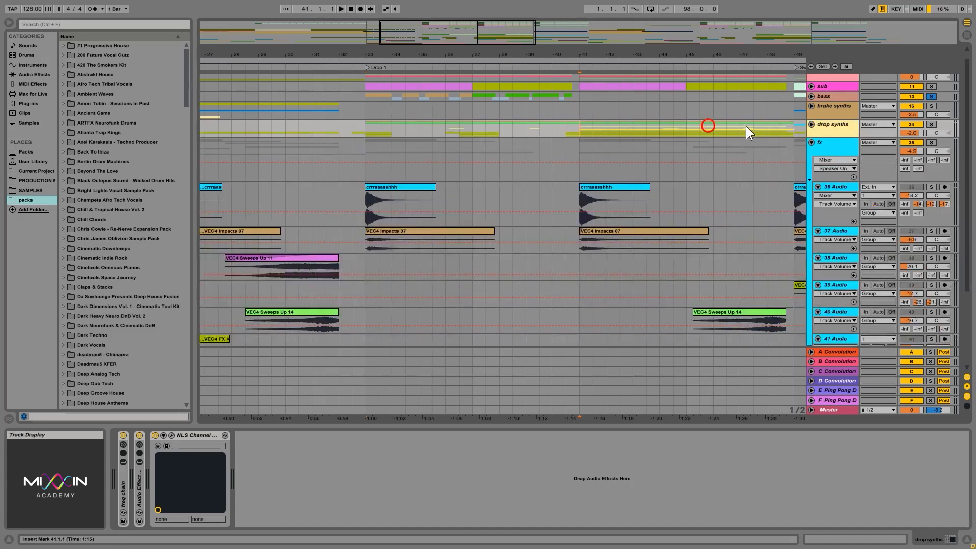
{"action": "left_click", "coordinate": [812, 142]}
Unsolo the bass group and briefly play the drop synths group soloed, ending with its solo off and playback stopped.
{"action": "left_click", "coordinate": [932, 106]}
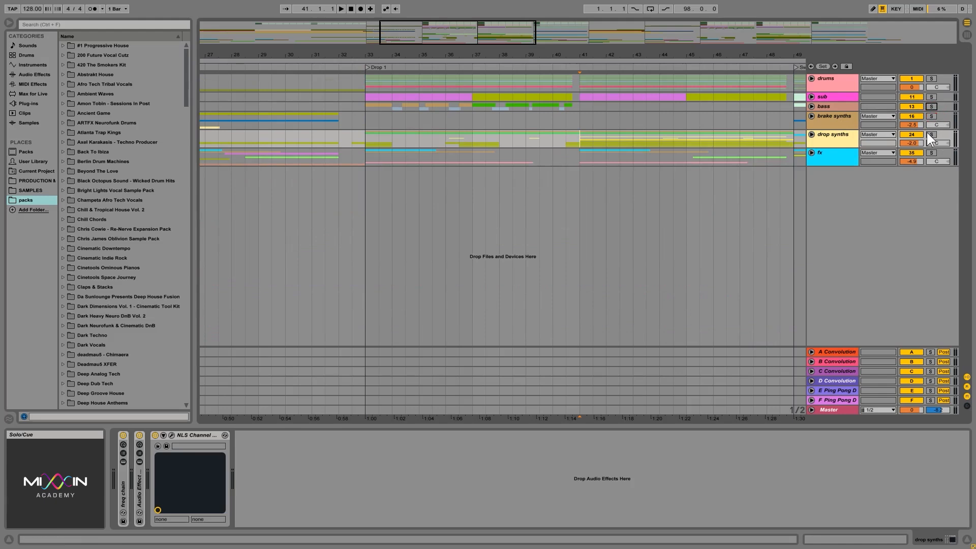
{"action": "key", "text": "space"}
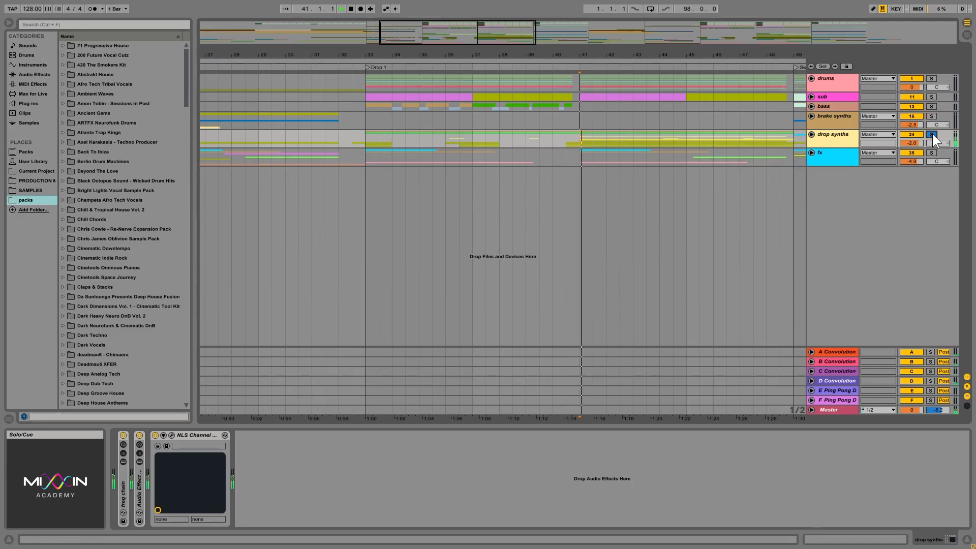
{"action": "left_click", "coordinate": [933, 134]}
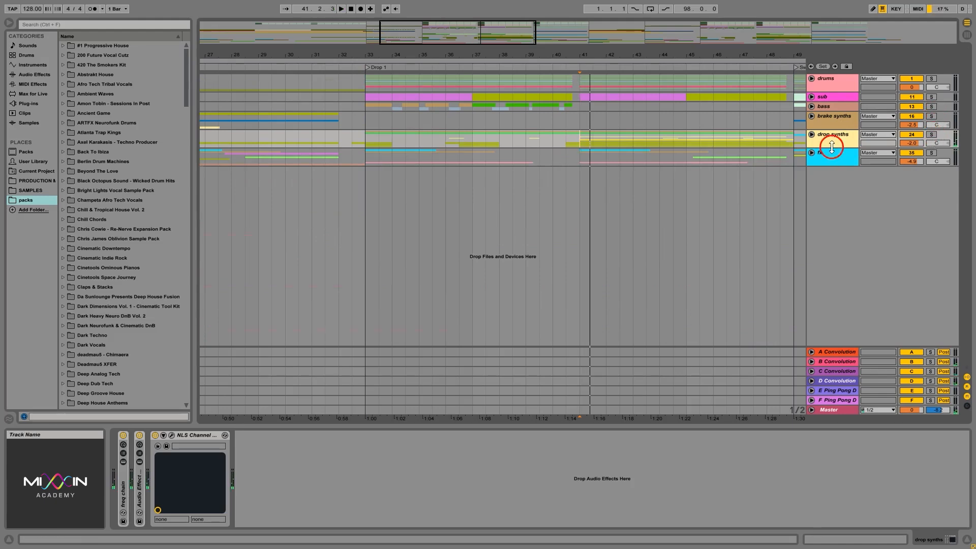
Unfold the drop synths group and compare its playback with the B, C and D Convolution sends at -inf and restored.
{"action": "left_click", "coordinate": [812, 134]}
{"action": "left_click", "coordinate": [918, 152]}
{"action": "left_click_drag", "start_coordinate": [918, 152], "coordinate": [942, 161]}
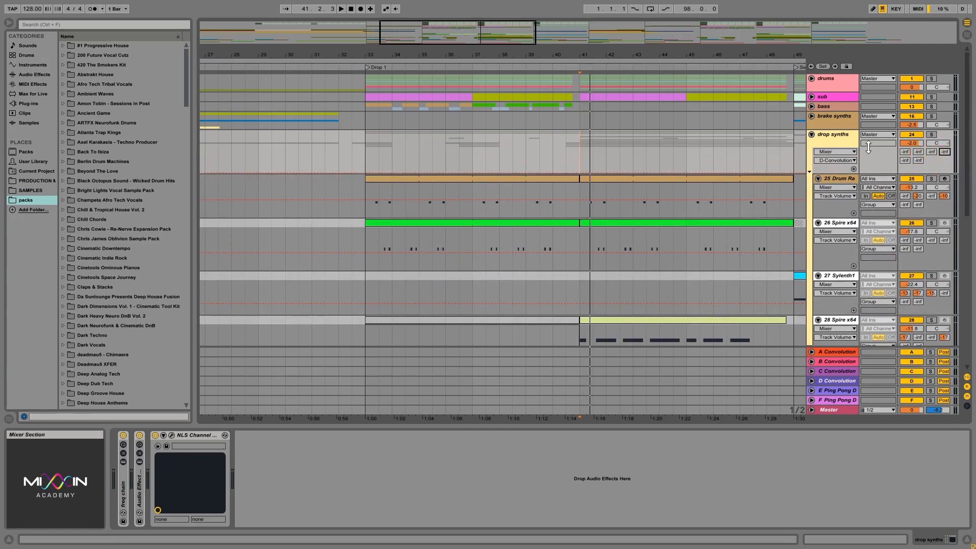
{"action": "left_click", "coordinate": [823, 136]}
{"action": "key", "text": "space"}
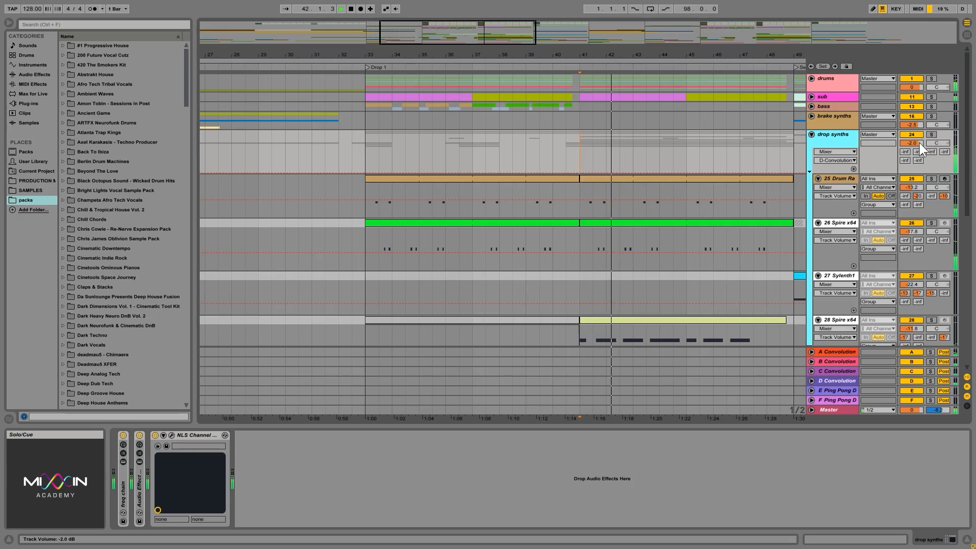
{"action": "left_click_drag", "start_coordinate": [918, 152], "coordinate": [943, 156]}
{"action": "key", "text": "space"}
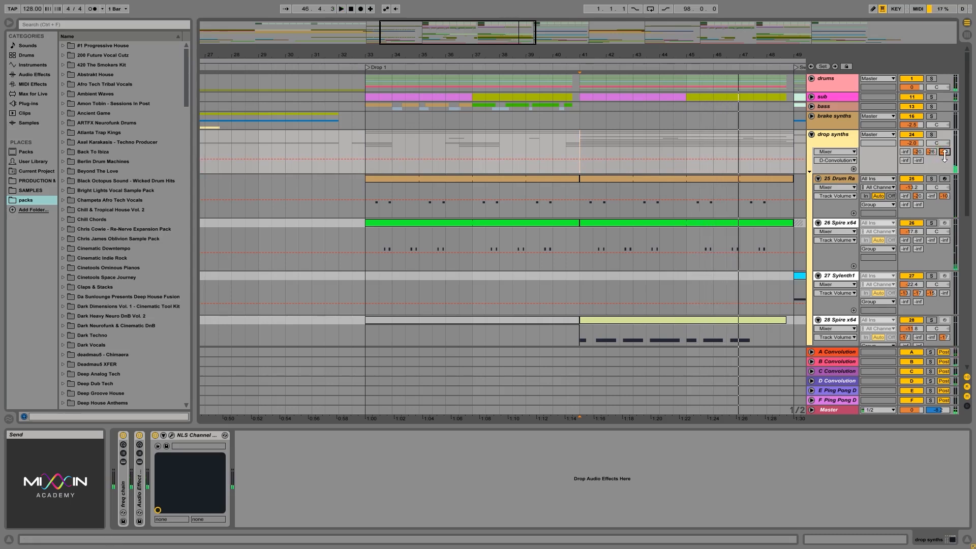
Select the drop synths group and collapse it to a single track row.
{"action": "left_click", "coordinate": [822, 141]}
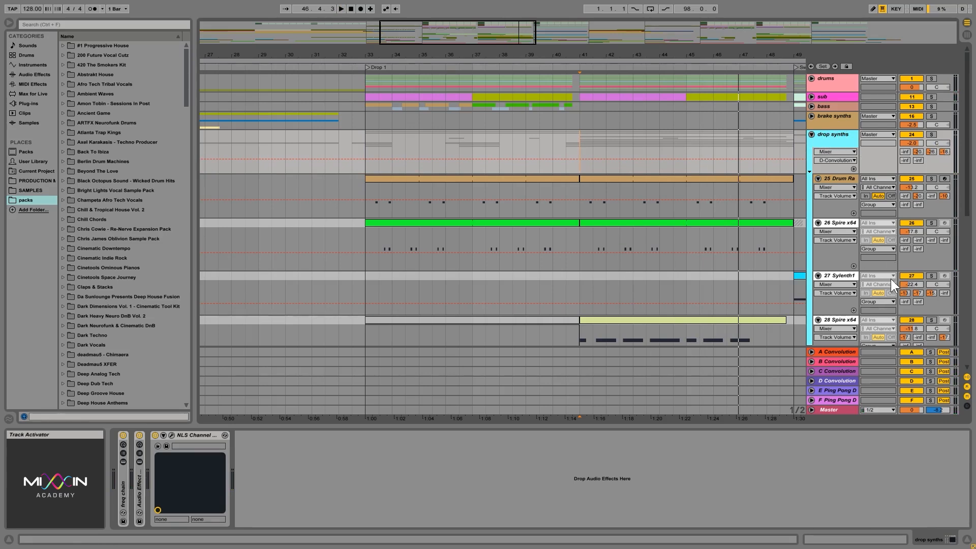
{"action": "left_click", "coordinate": [848, 133]}
{"action": "left_click", "coordinate": [839, 135]}
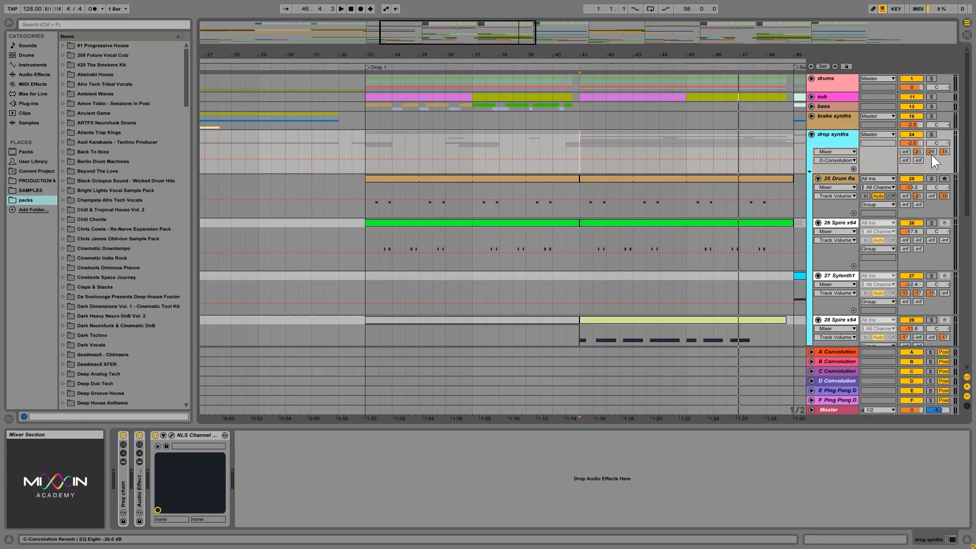
{"action": "left_click", "coordinate": [844, 139]}
{"action": "left_click", "coordinate": [812, 136]}
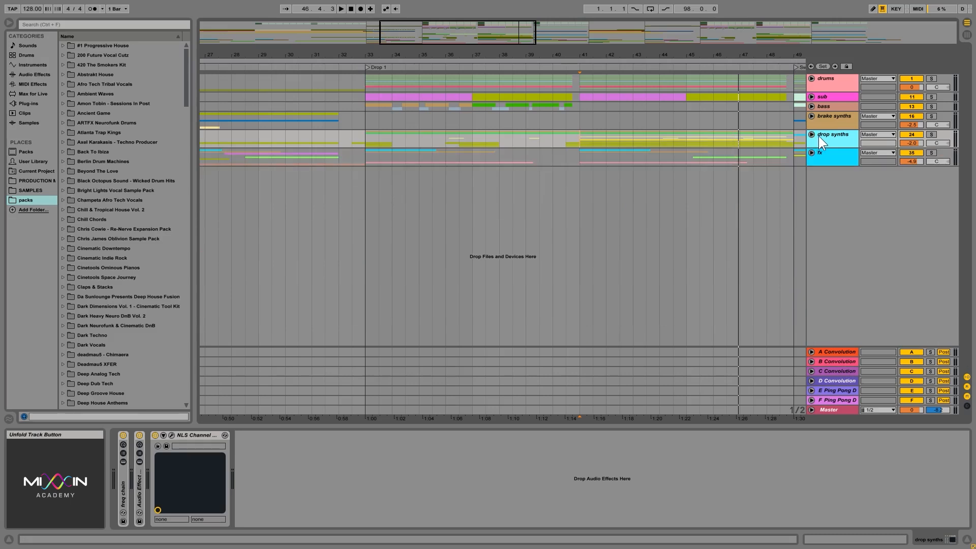
Unfold the drop synths group and examine the device chain of track 31 (Freeze), with its EQ Eight and Ping Pong devices.
{"action": "left_click", "coordinate": [831, 136]}
{"action": "double_click", "coordinate": [826, 145]}
{"action": "scroll", "coordinate": [742, 228], "scroll_direction": "down", "scroll_amount": 2}
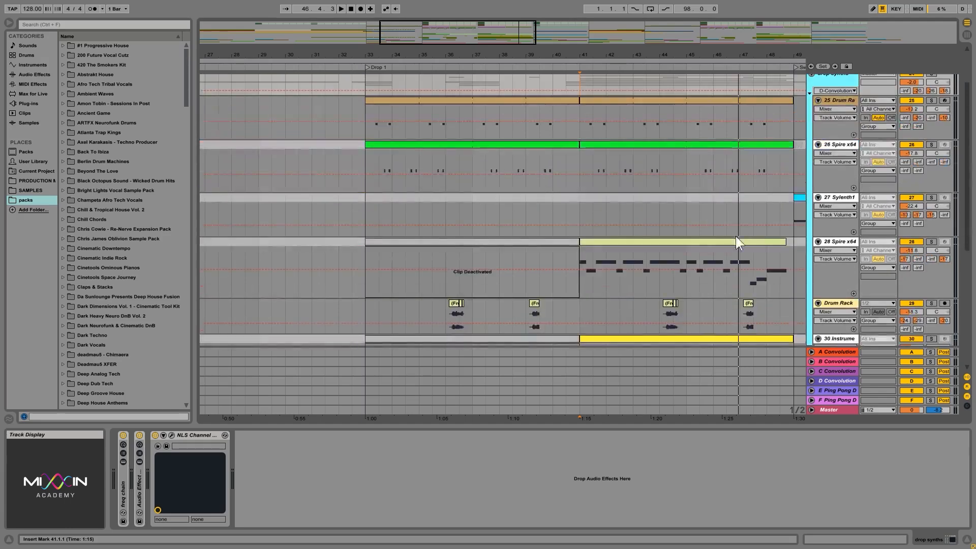
{"action": "scroll", "coordinate": [734, 227], "scroll_direction": "down", "scroll_amount": 5}
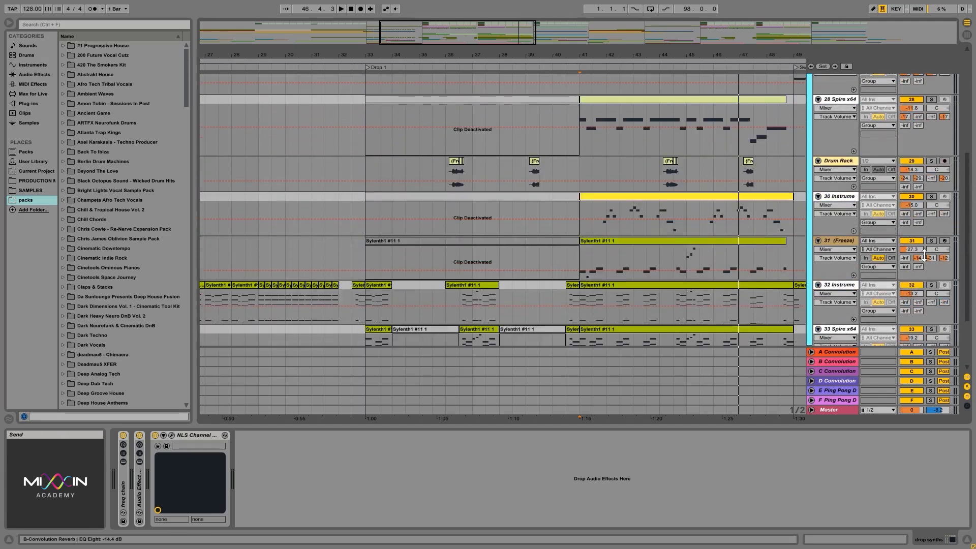
{"action": "left_click", "coordinate": [835, 240]}
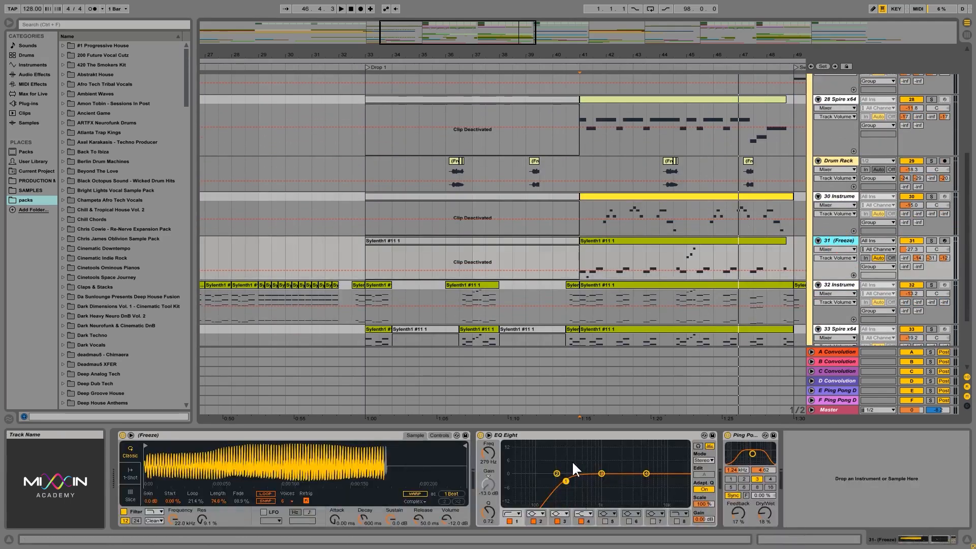
{"action": "scroll", "coordinate": [782, 251], "scroll_direction": "up", "scroll_amount": 3}
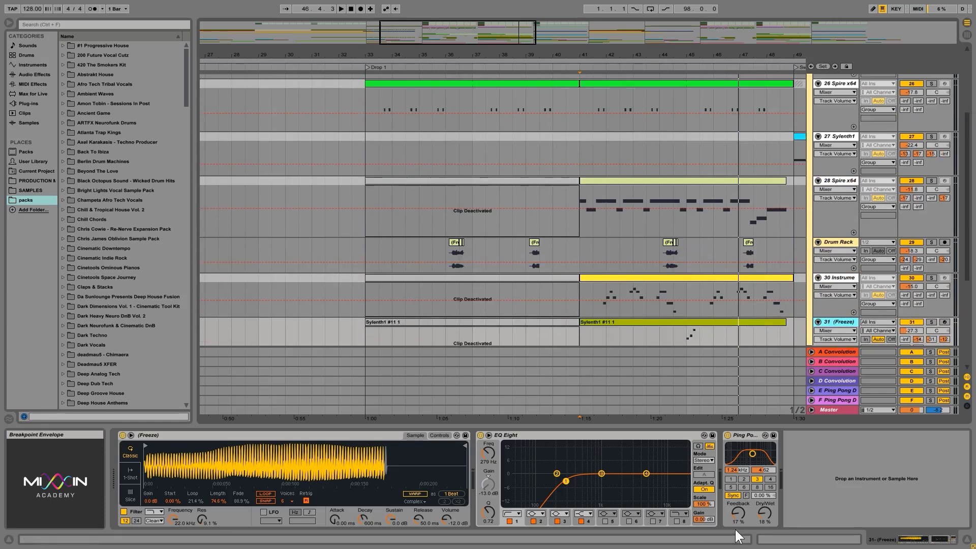
{"action": "scroll", "coordinate": [770, 240], "scroll_direction": "up", "scroll_amount": 5}
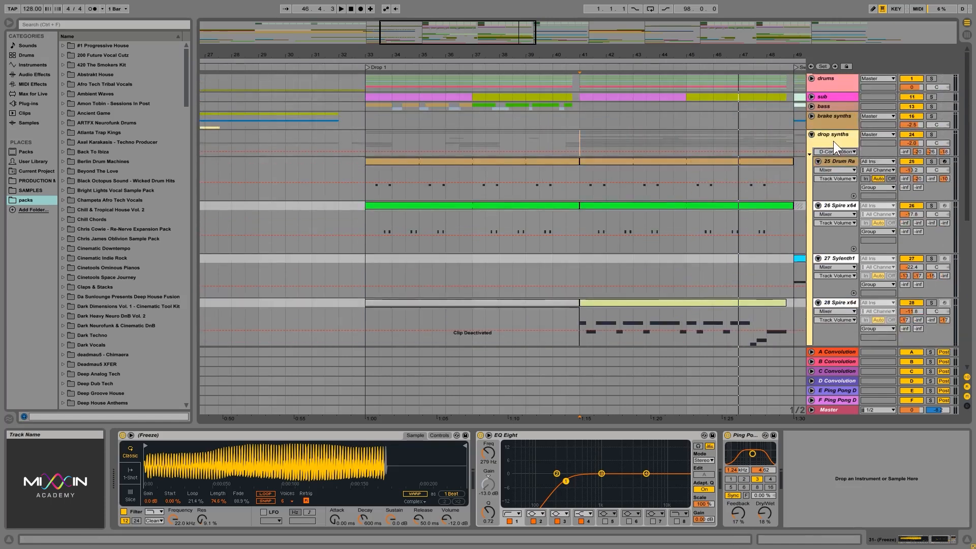
Slightly enlarge the drop synths group's row height and collapse the group.
{"action": "left_click", "coordinate": [833, 142]}
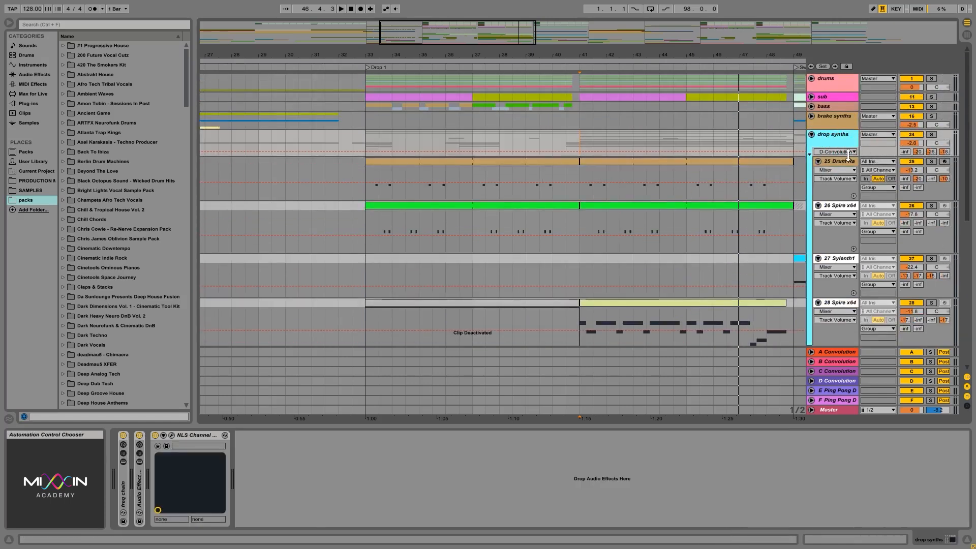
{"action": "left_click_drag", "start_coordinate": [848, 156], "coordinate": [849, 164]}
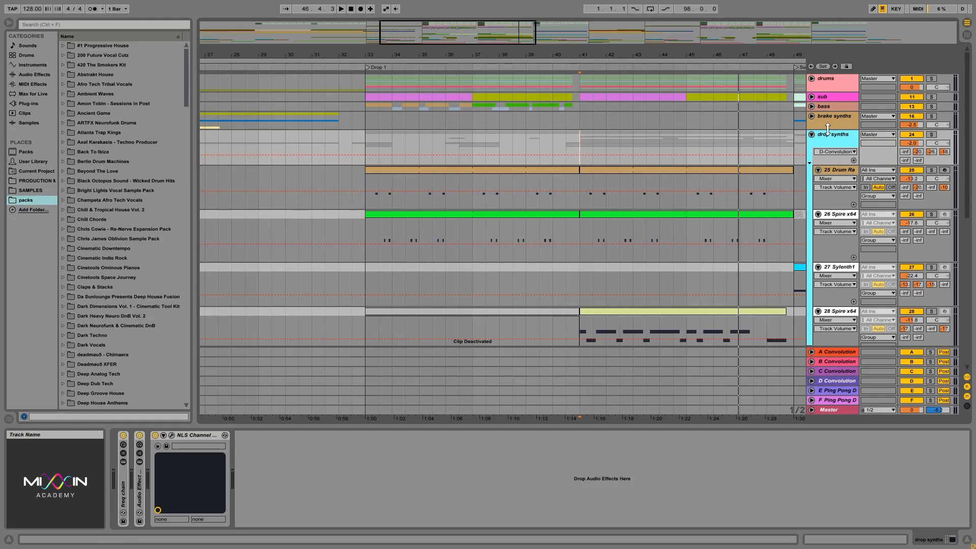
{"action": "left_click", "coordinate": [812, 134]}
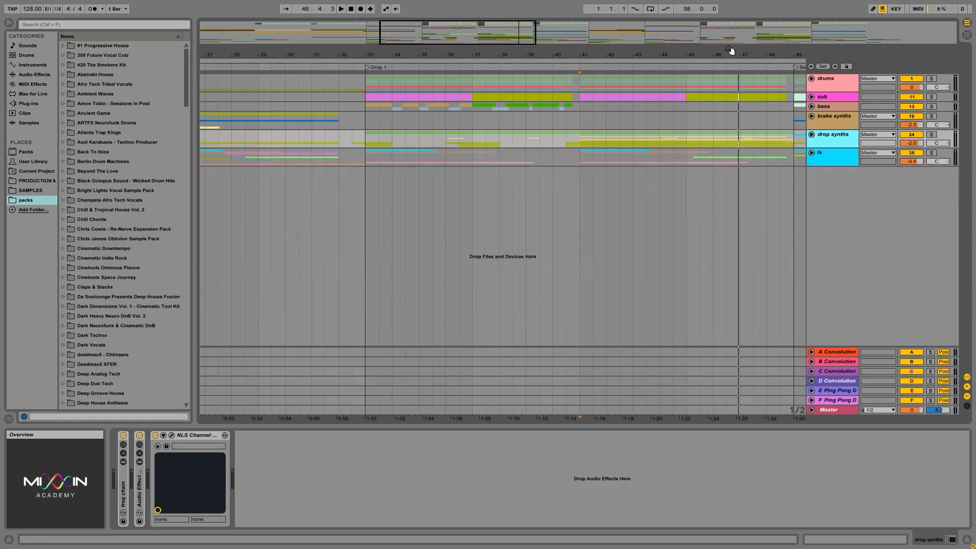
Show the whole arrangement and compare the device chains of the fx, brake synths and drop synths groups.
{"action": "left_click_drag", "start_coordinate": [730, 50], "coordinate": [512, 57]}
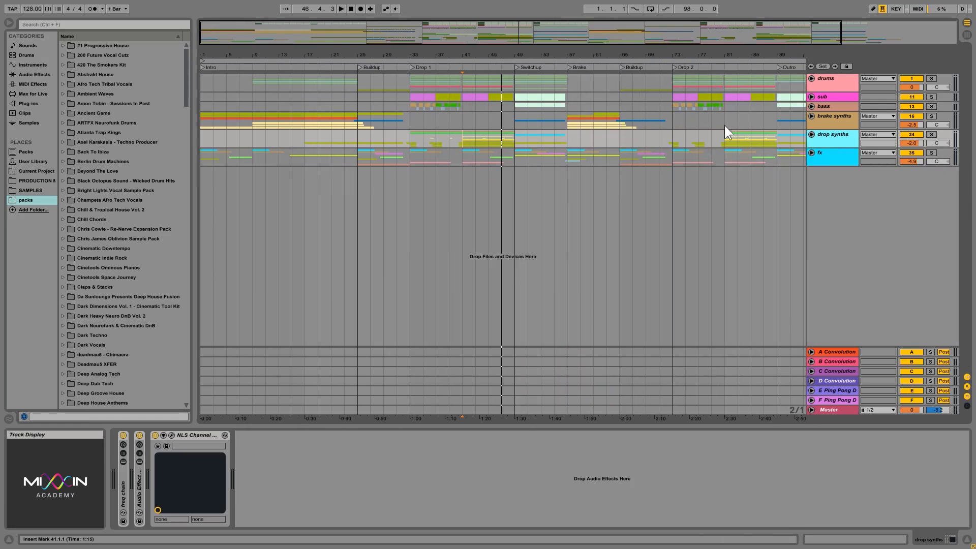
{"action": "left_click", "coordinate": [831, 154]}
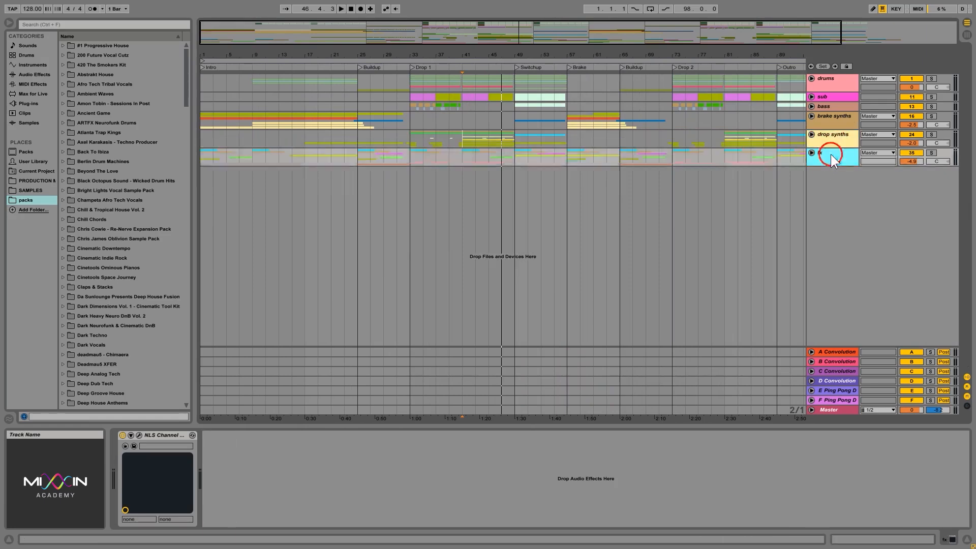
{"action": "left_click", "coordinate": [838, 139]}
{"action": "left_click", "coordinate": [834, 124]}
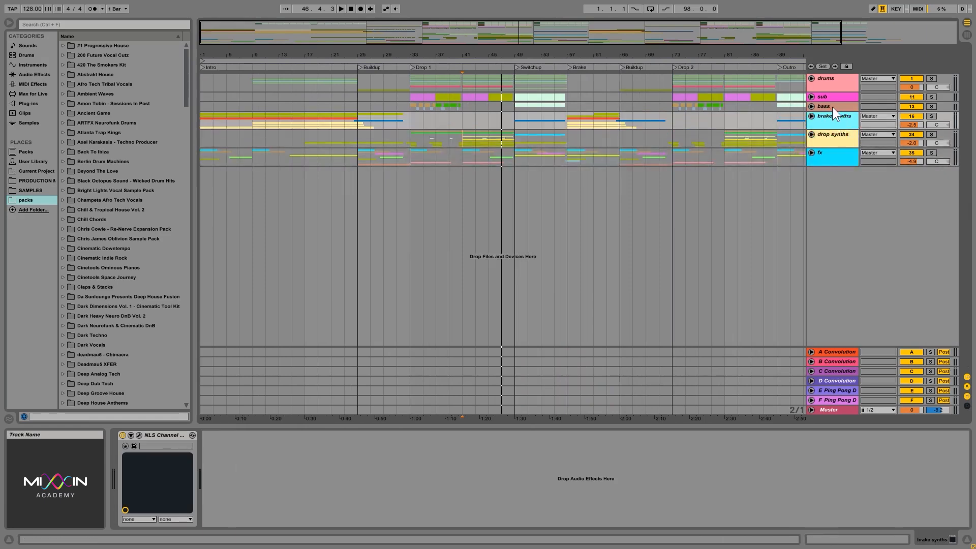
{"action": "left_click", "coordinate": [834, 138]}
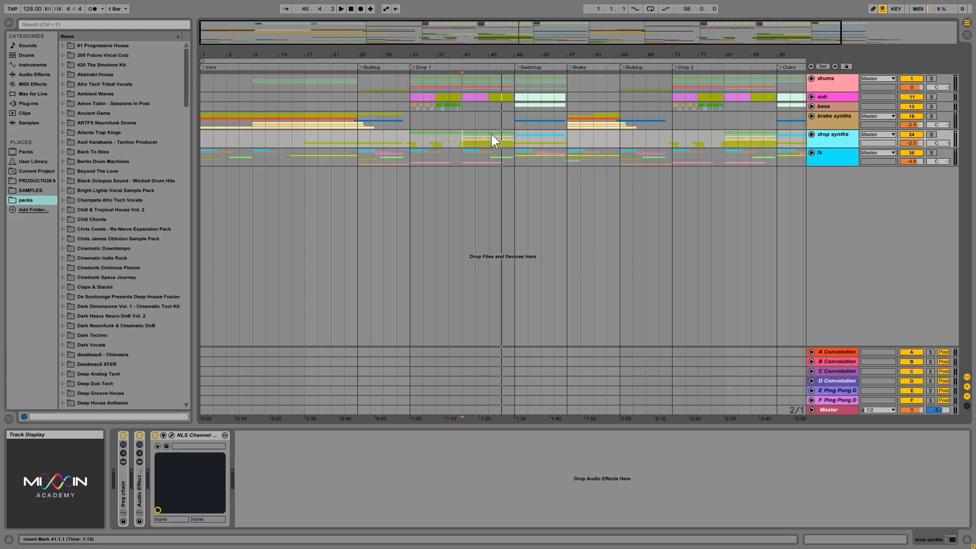
Set the playback position to bar 41, and unfold and refold the drop synths group.
{"action": "key", "text": "space"}
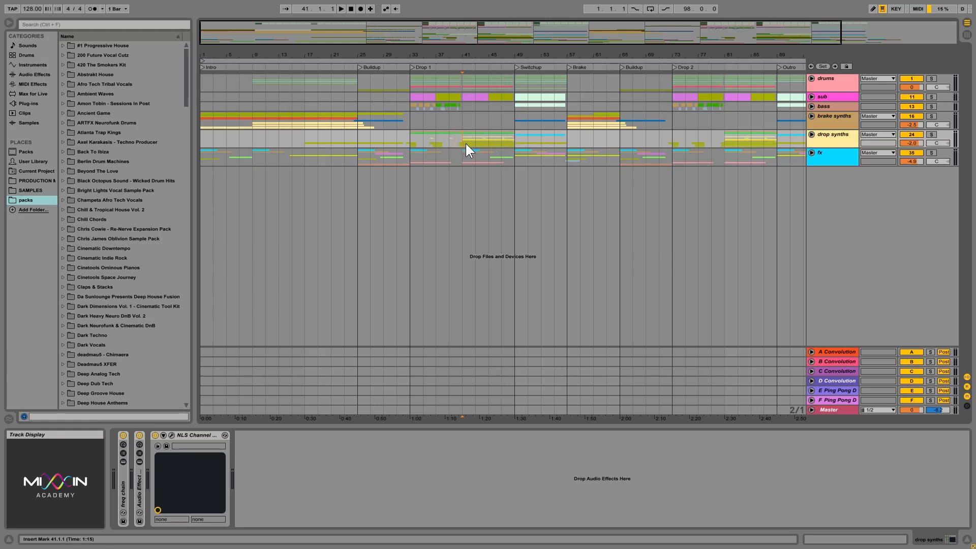
{"action": "left_click", "coordinate": [829, 145]}
{"action": "left_click", "coordinate": [832, 136]}
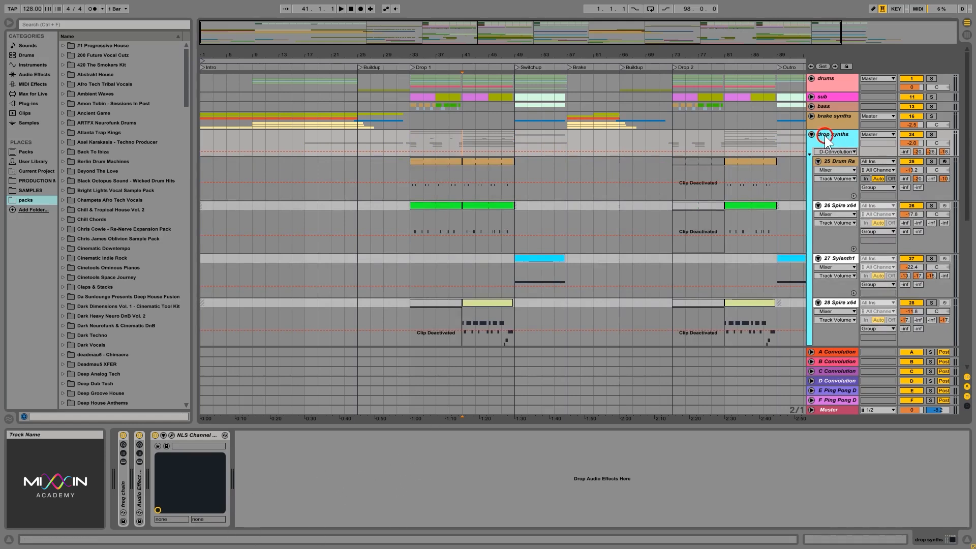
{"action": "key", "text": "Left"}
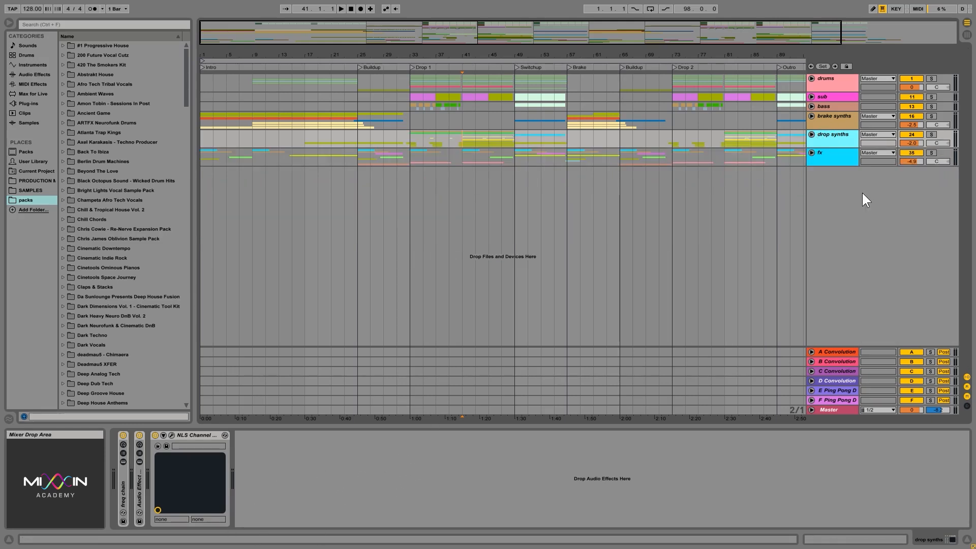
Unfold the drums group to view its tracks and device chain, and collapse it again.
{"action": "left_click", "coordinate": [812, 78]}
{"action": "left_click", "coordinate": [832, 104]}
{"action": "left_click", "coordinate": [829, 80]}
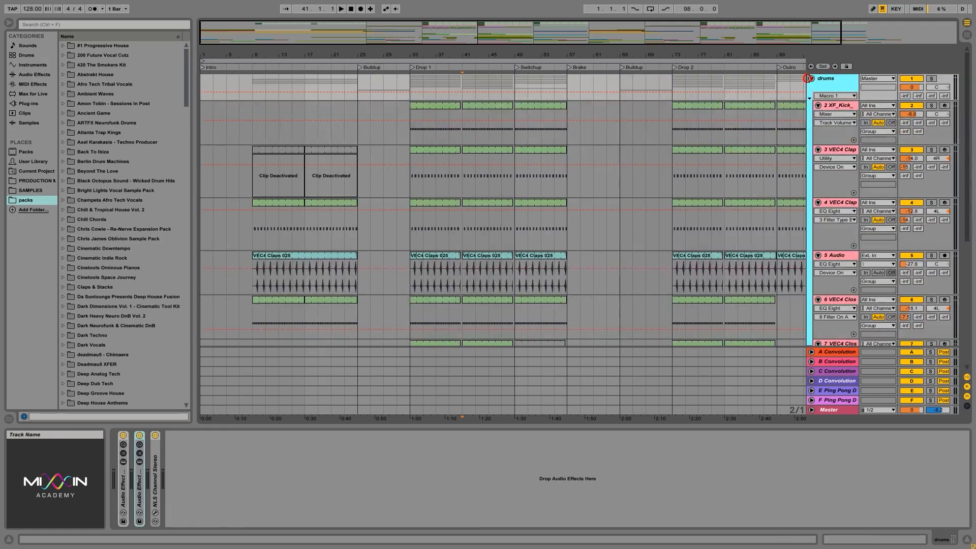
{"action": "left_click", "coordinate": [812, 79]}
Review the device chains of the drums, brake synths, drop synths and fx groups, ending on drop synths.
{"action": "left_click", "coordinate": [834, 83]}
{"action": "left_click", "coordinate": [838, 118]}
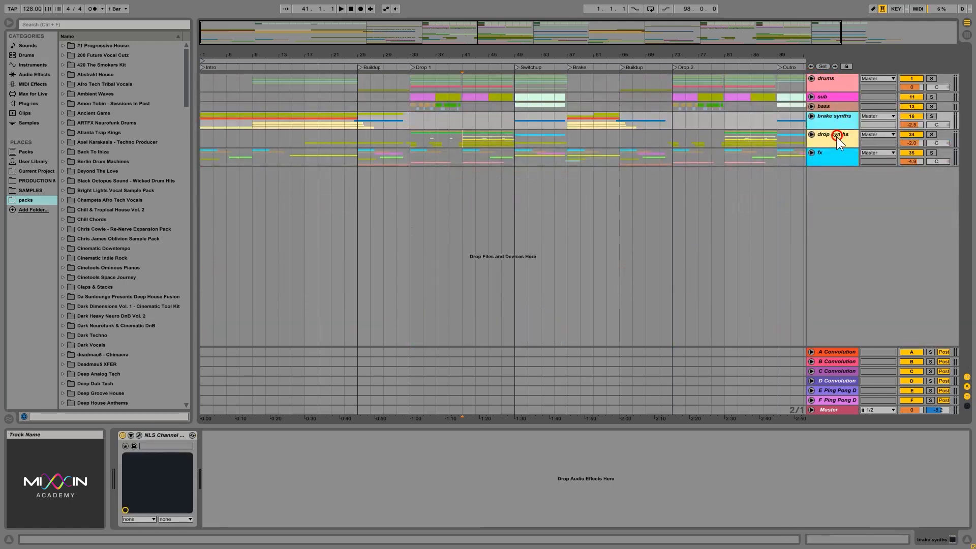
{"action": "left_click", "coordinate": [834, 137]}
{"action": "left_click", "coordinate": [838, 154]}
{"action": "left_click", "coordinate": [844, 116]}
{"action": "left_click", "coordinate": [834, 80]}
{"action": "left_click", "coordinate": [835, 115]}
{"action": "left_click", "coordinate": [835, 136]}
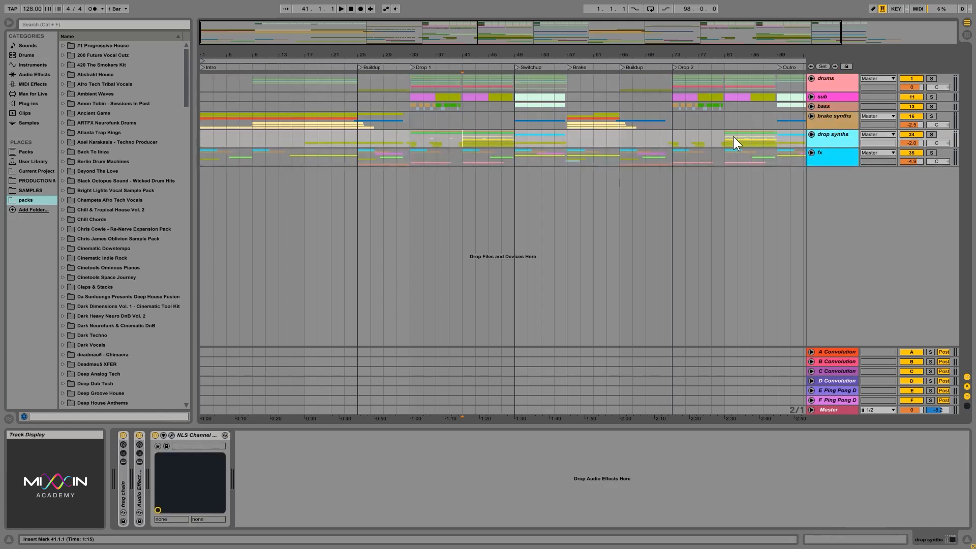
Select the second half of Drop 2 on the drop synths group, from bar 81 to bar 89.
{"action": "left_click_drag", "start_coordinate": [724, 138], "coordinate": [775, 137]}
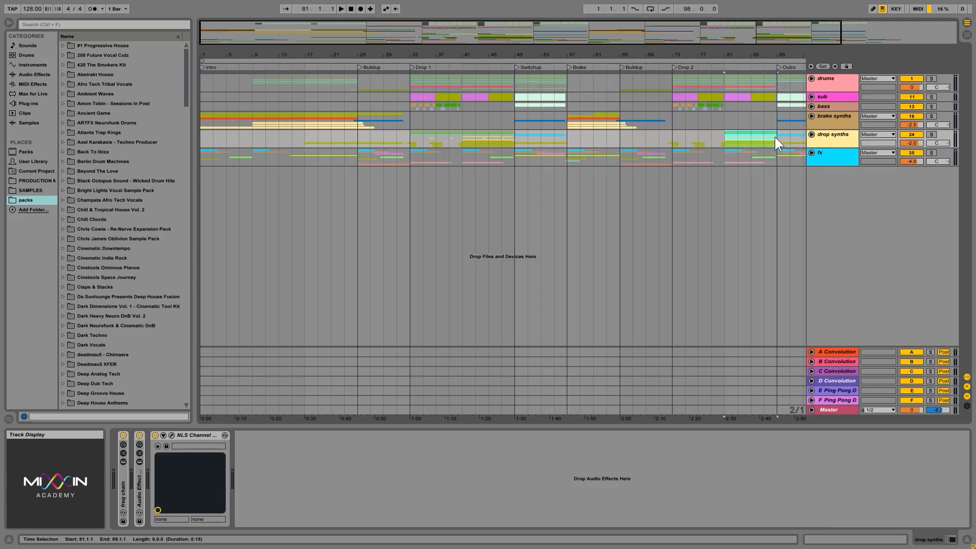
{"action": "left_click", "coordinate": [727, 139]}
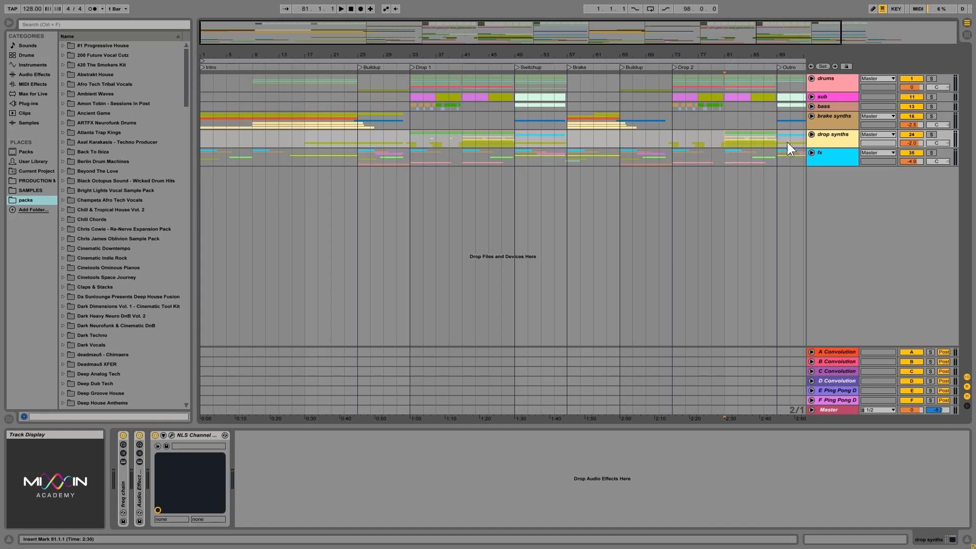
{"action": "left_click", "coordinate": [834, 137]}
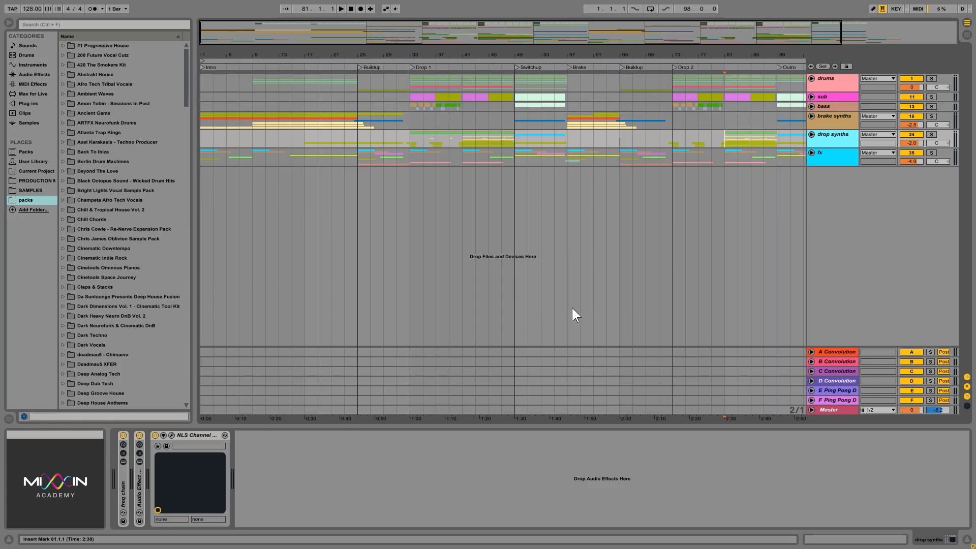
{"action": "left_click_drag", "start_coordinate": [726, 134], "coordinate": [775, 138]}
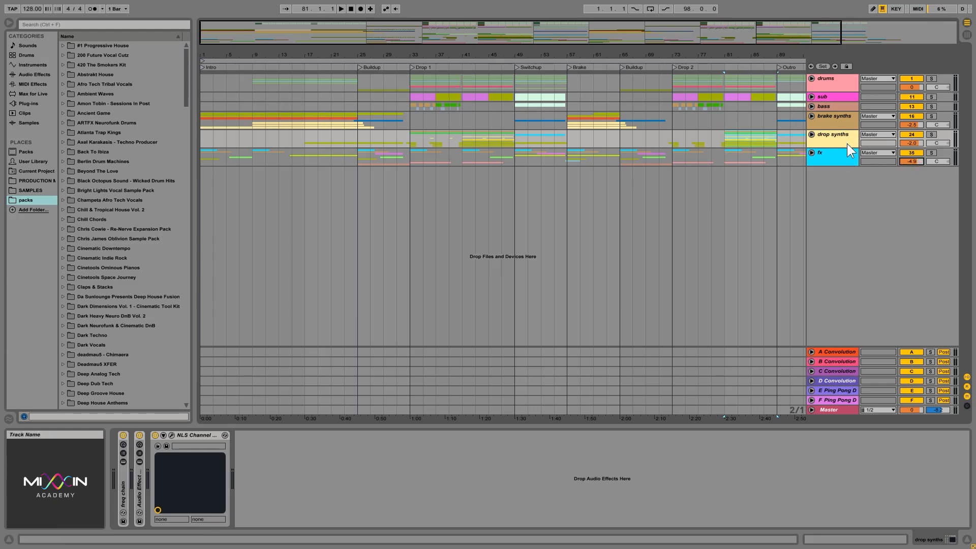
Examine the group device chains upward from brake synths through bass and sub to drums, and return to drop synths.
{"action": "left_click", "coordinate": [844, 118]}
{"action": "left_click", "coordinate": [844, 107]}
{"action": "left_click", "coordinate": [842, 99]}
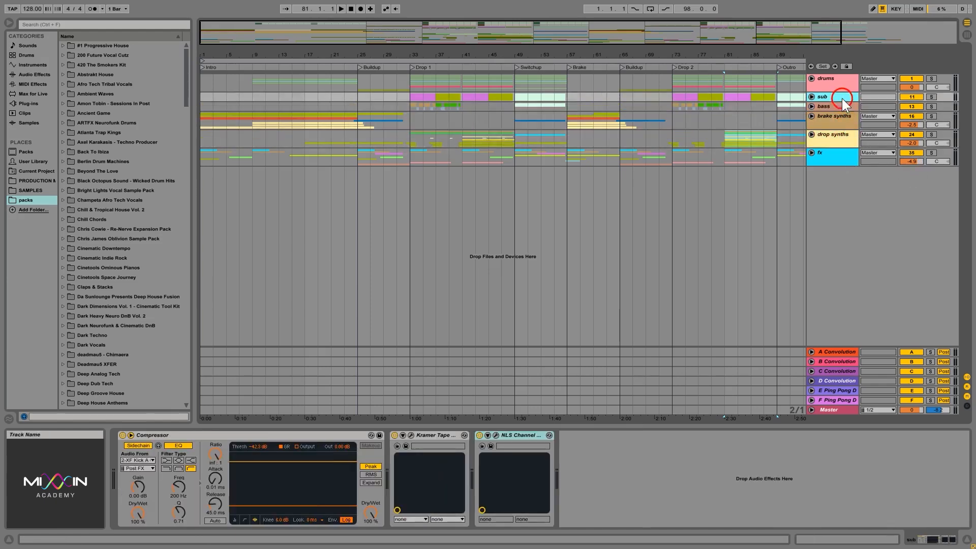
{"action": "left_click", "coordinate": [843, 81]}
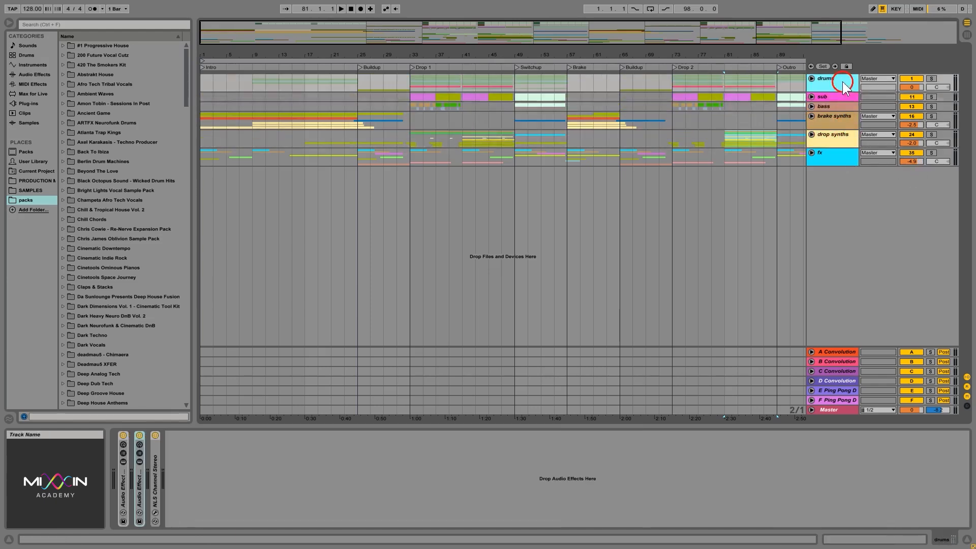
{"action": "left_click", "coordinate": [842, 140]}
Unfold the drop synths group, view the devices of track 25 Drum Rack, and collapse the group.
{"action": "left_click", "coordinate": [812, 134]}
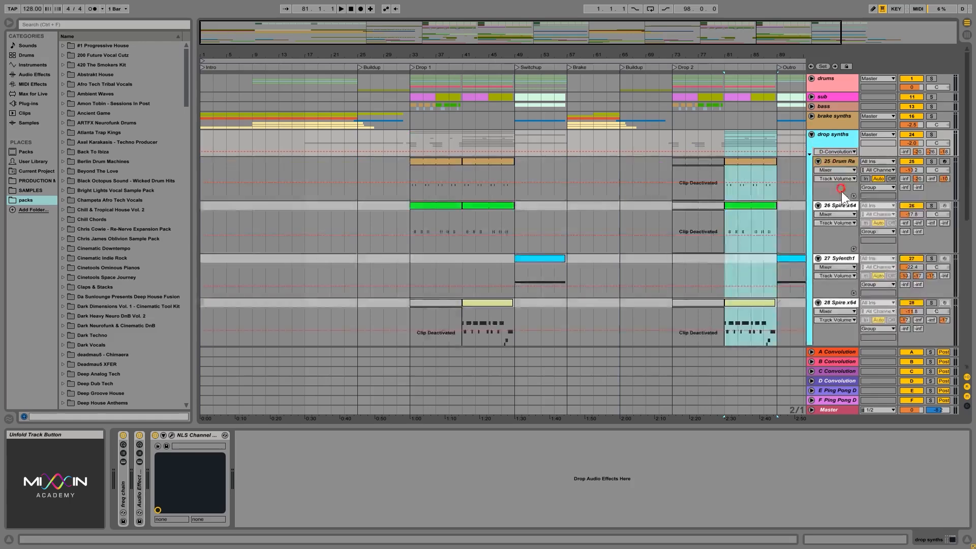
{"action": "left_click", "coordinate": [837, 163]}
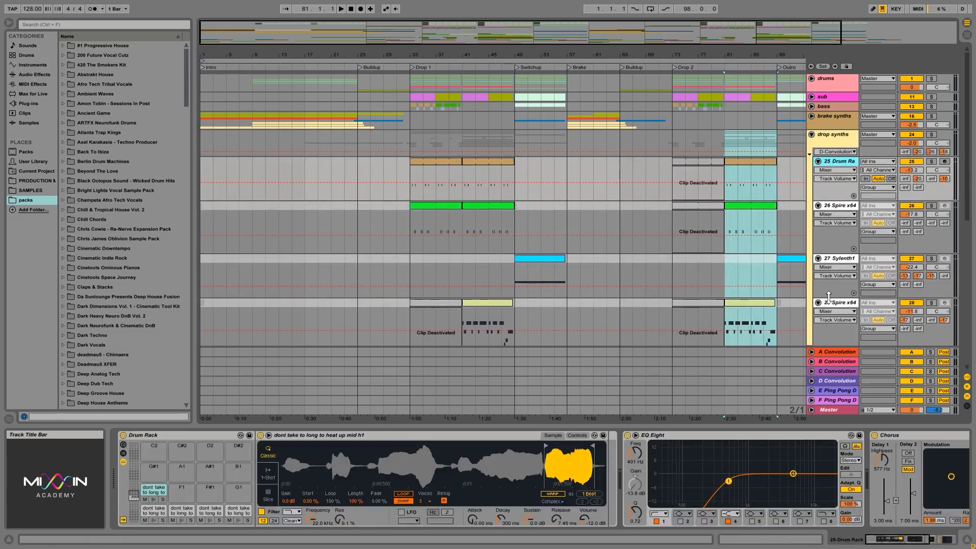
{"action": "left_click", "coordinate": [810, 133]}
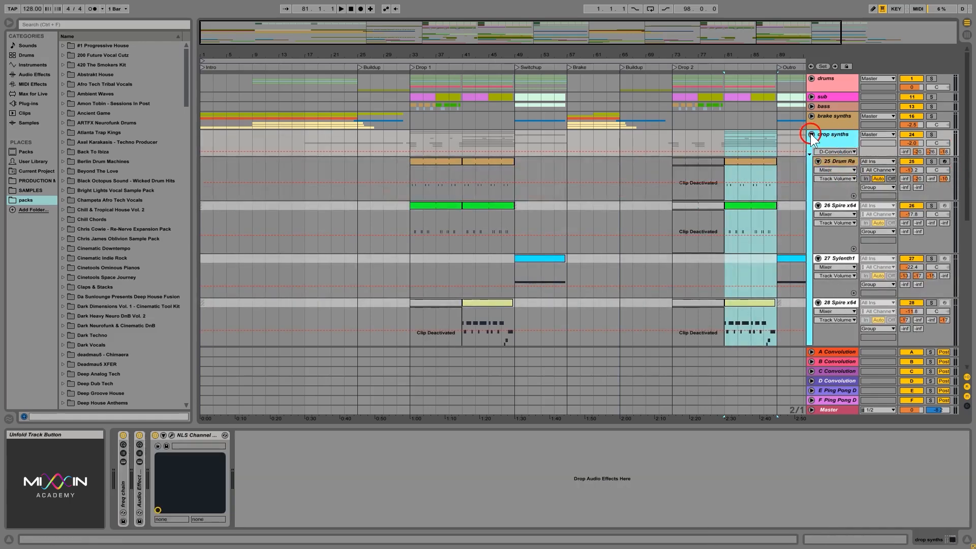
{"action": "left_click", "coordinate": [811, 133]}
Go through the device chains of brake synths, bass, sub, drums and fx once more, finishing on drop synths.
{"action": "left_click", "coordinate": [833, 115]}
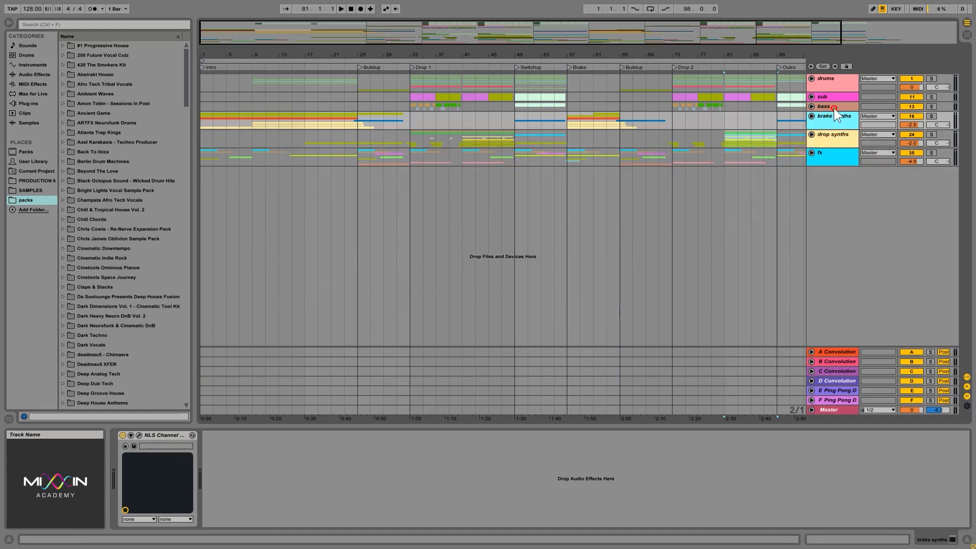
{"action": "left_click", "coordinate": [834, 108]}
{"action": "left_click", "coordinate": [834, 95]}
{"action": "left_click", "coordinate": [845, 88]}
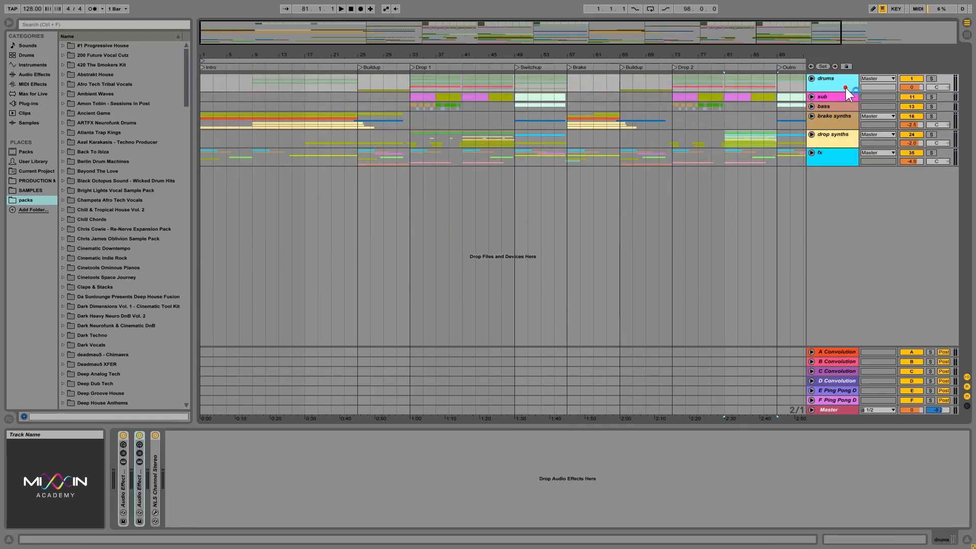
{"action": "left_click", "coordinate": [843, 158]}
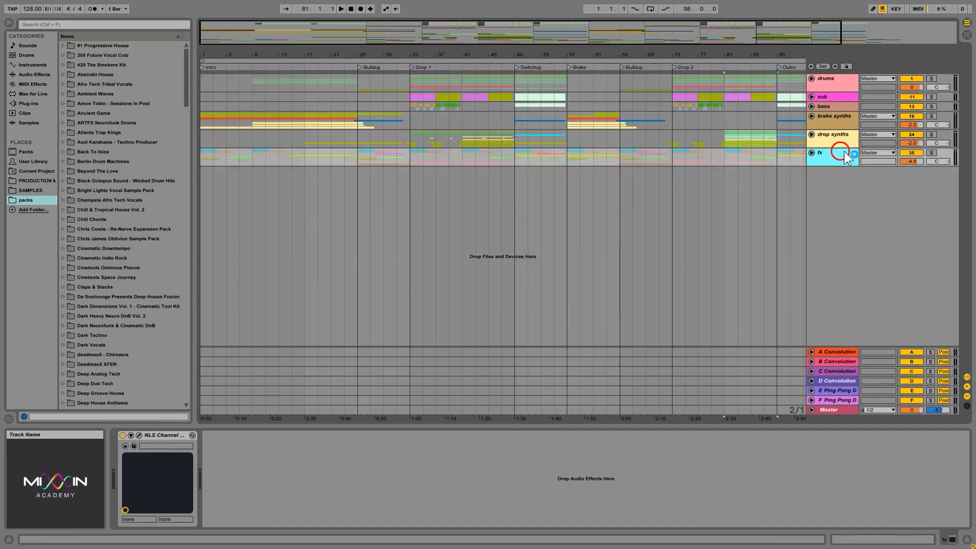
{"action": "left_click_drag", "start_coordinate": [911, 161], "coordinate": [911, 173]}
{"action": "left_click", "coordinate": [833, 141]}
{"action": "left_click", "coordinate": [835, 122]}
{"action": "left_click", "coordinate": [832, 141]}
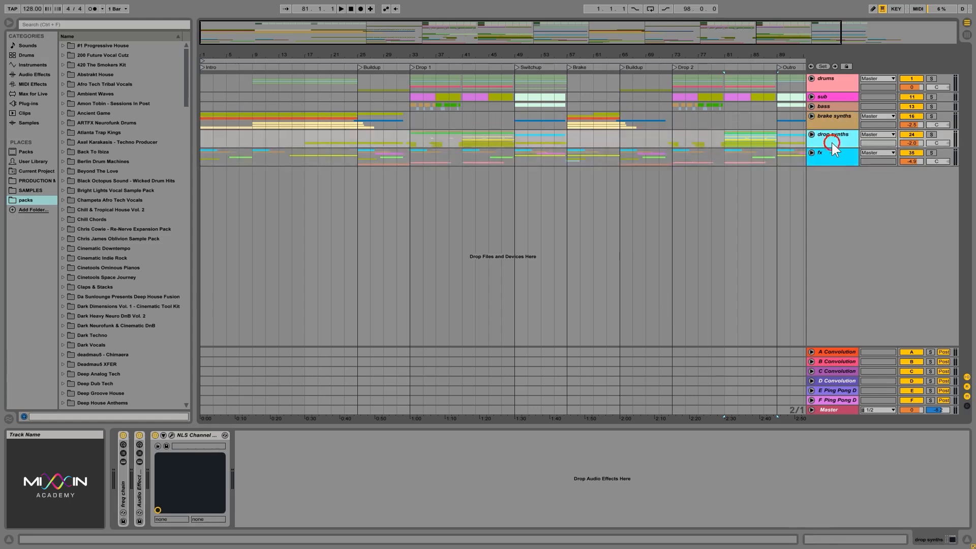